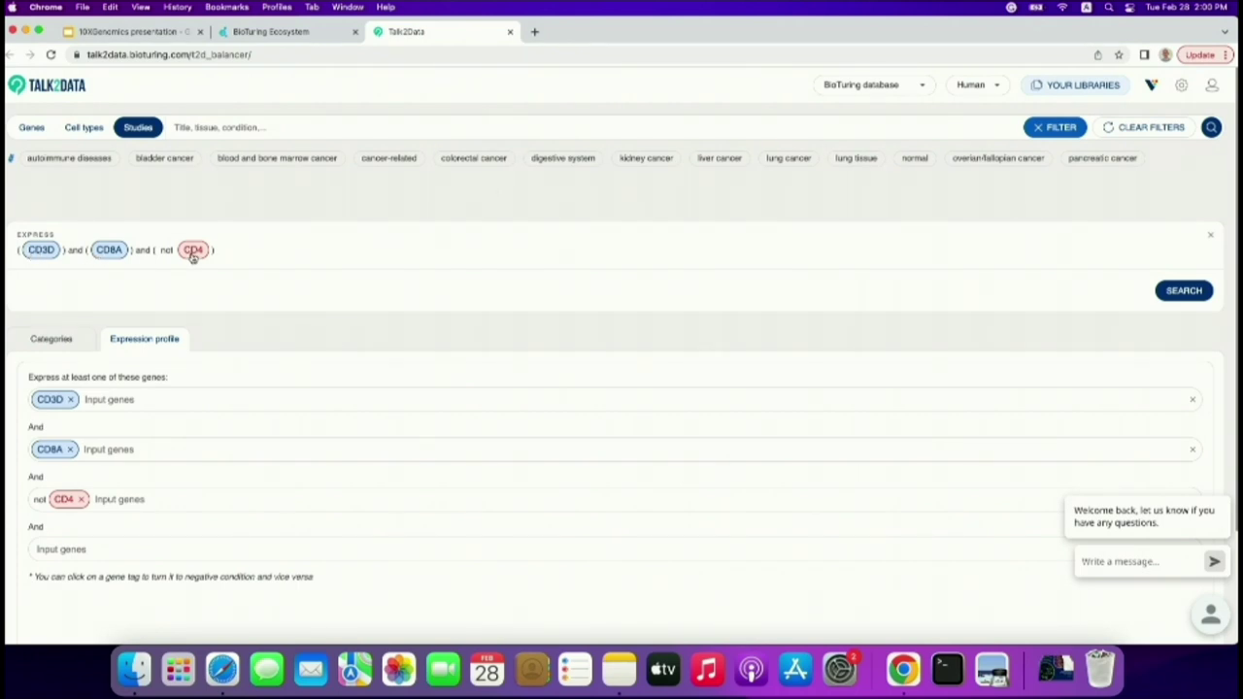
left_click(1162, 298)
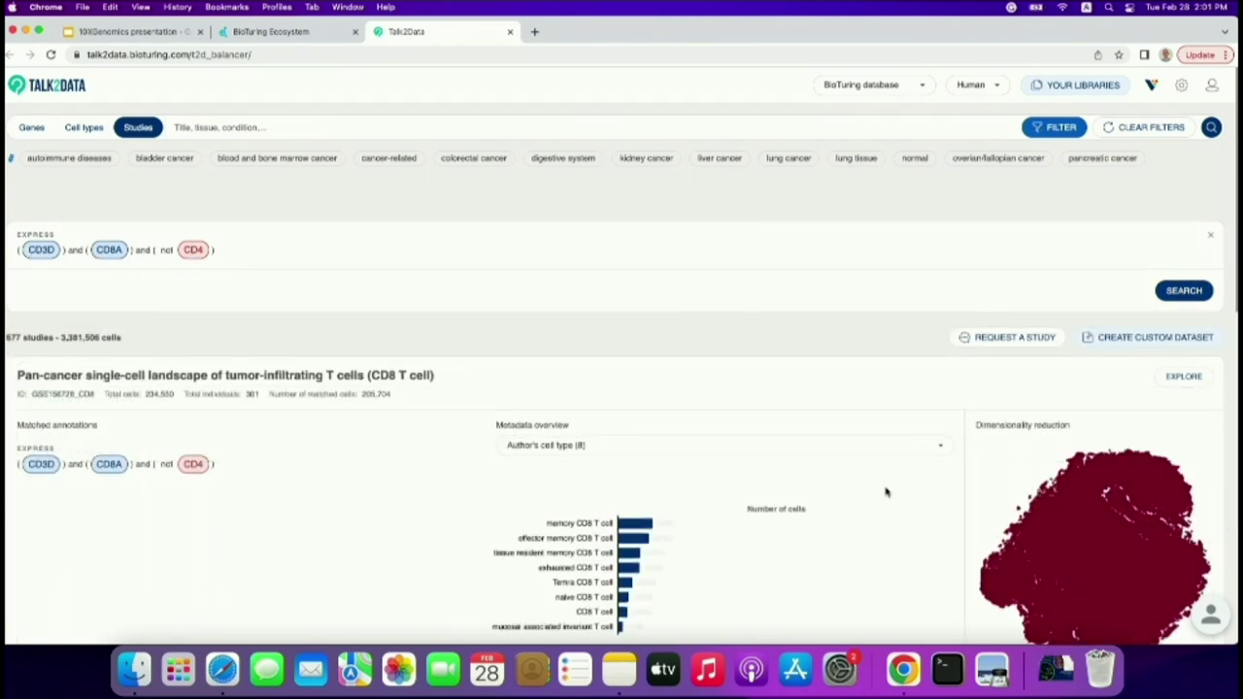
scroll(885, 492, "down", 10)
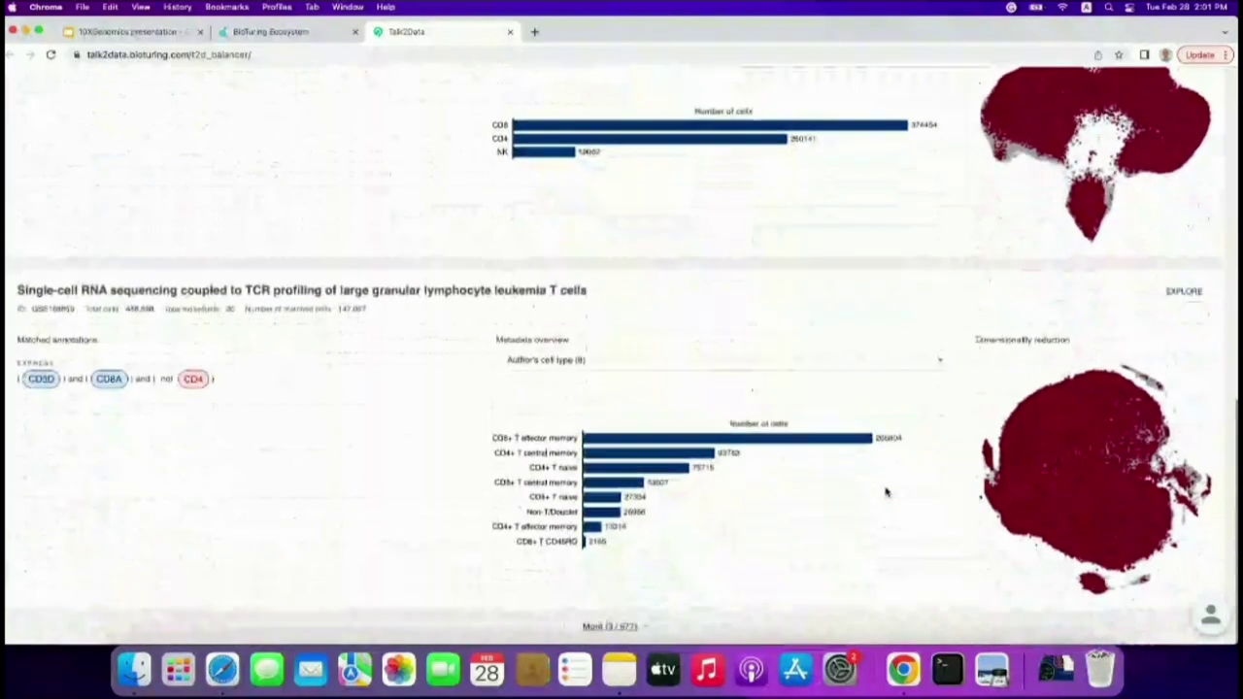
scroll(885, 493, "up", 10)
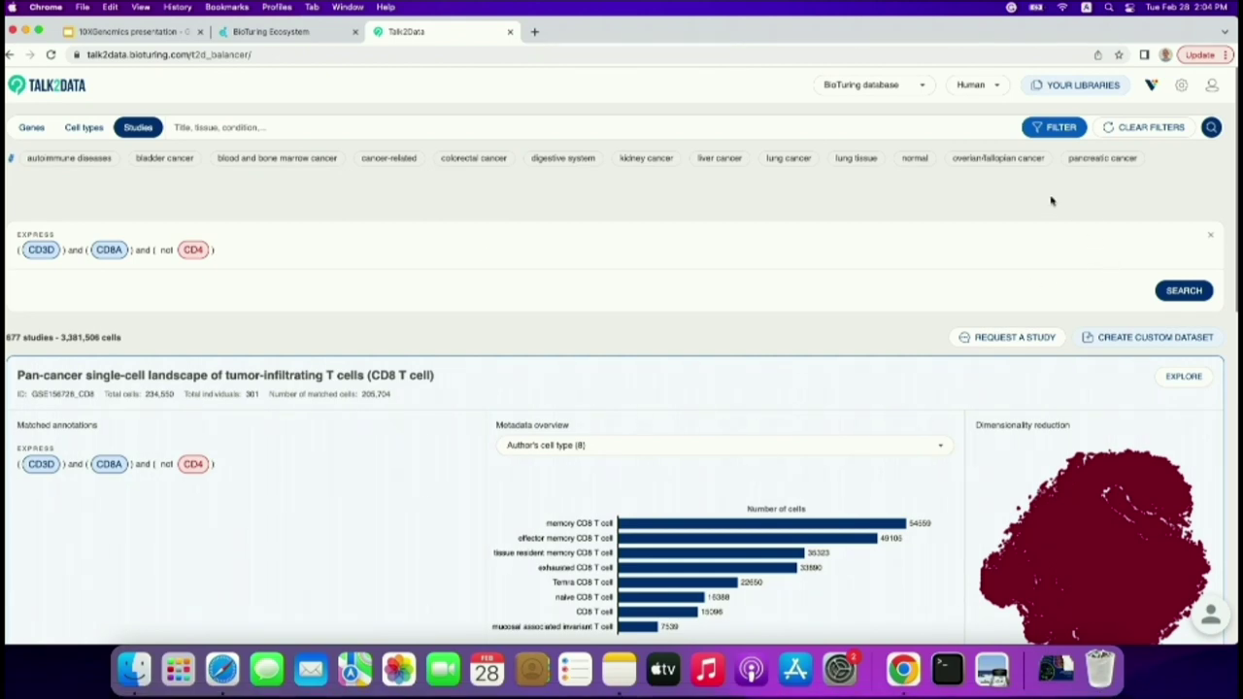
Filter the studies by Tissue to breast, narrowing results to 22 studies.
left_click(1060, 128)
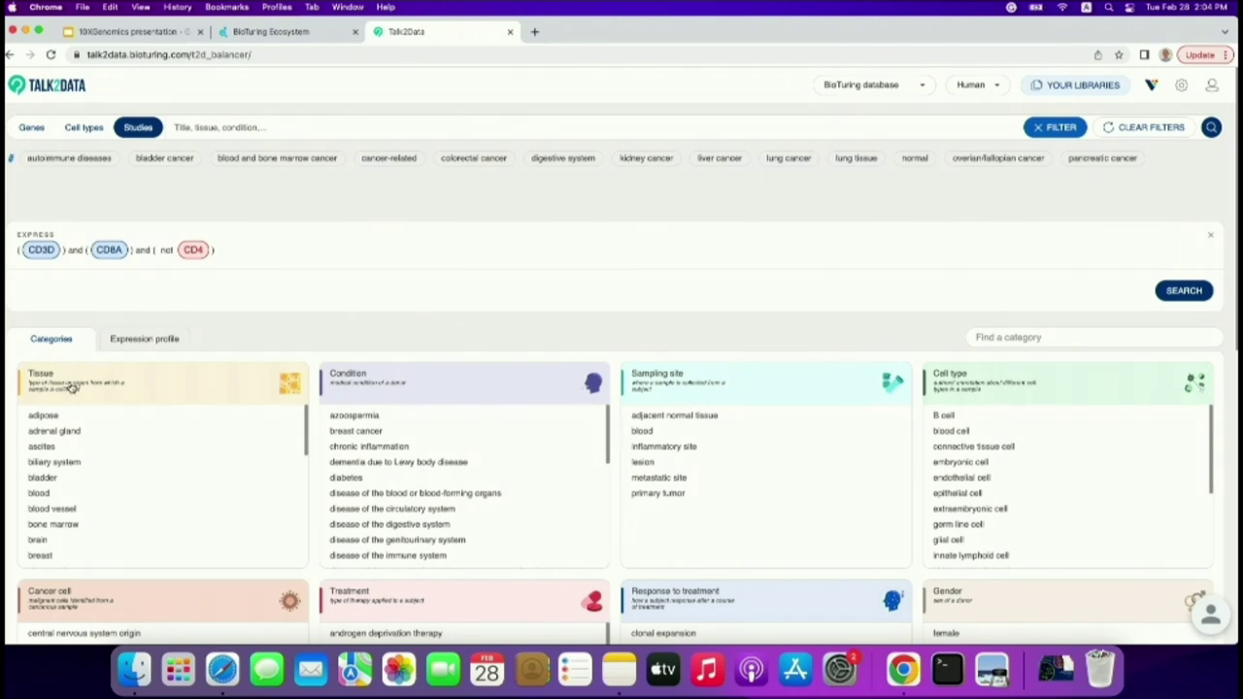
left_click(70, 386)
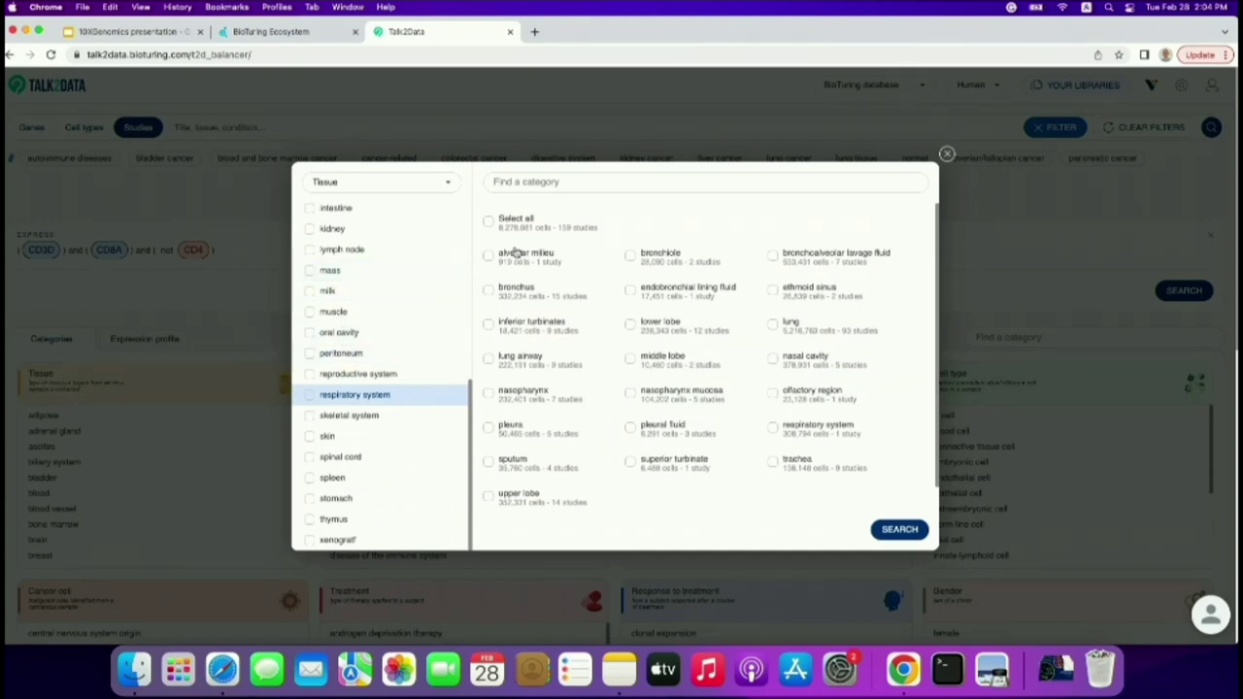
left_click(530, 182)
type("breas")
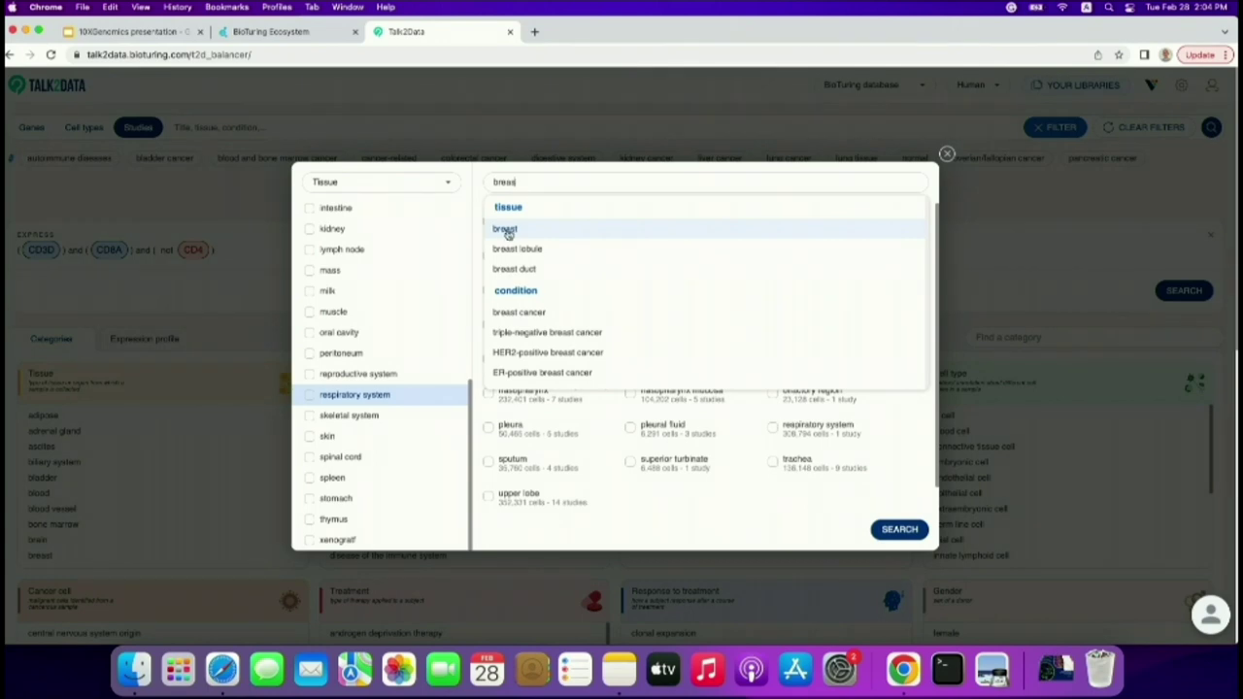
left_click(506, 230)
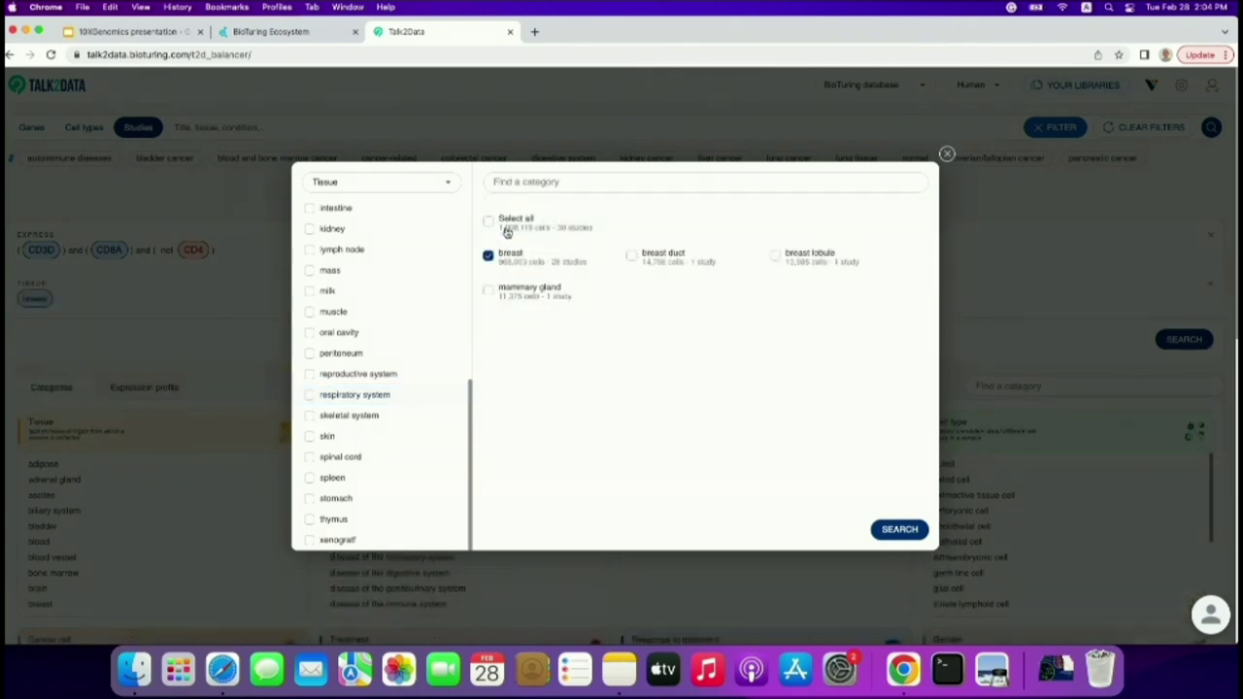
left_click(893, 530)
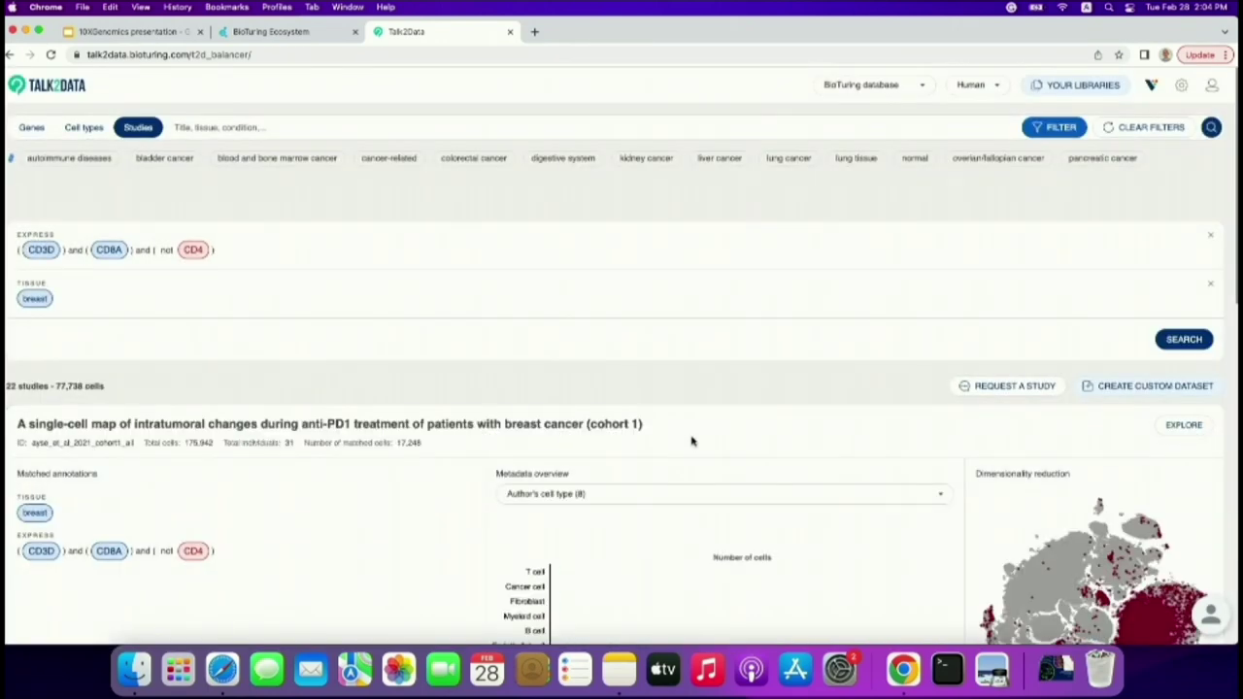
Open the anti-PD1 breast cancer study's cell map and select the T cells.
scroll(692, 441, "down", 3)
scroll(459, 340, "up", 2)
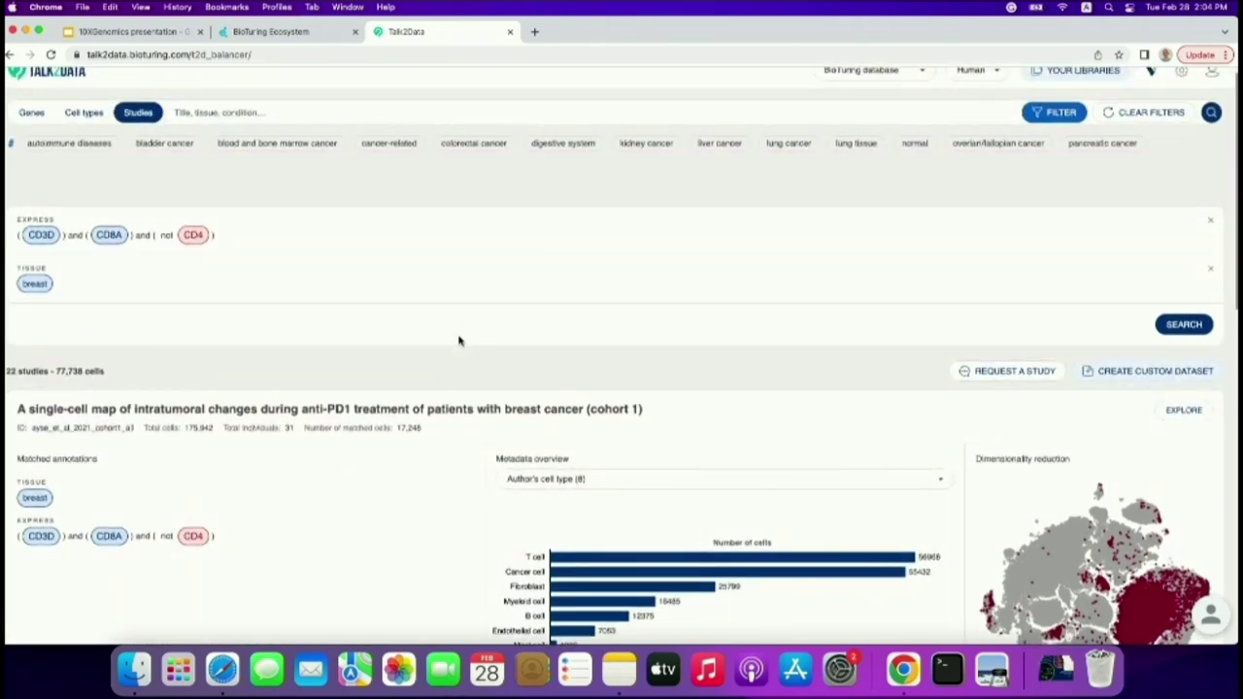
left_click(1182, 411)
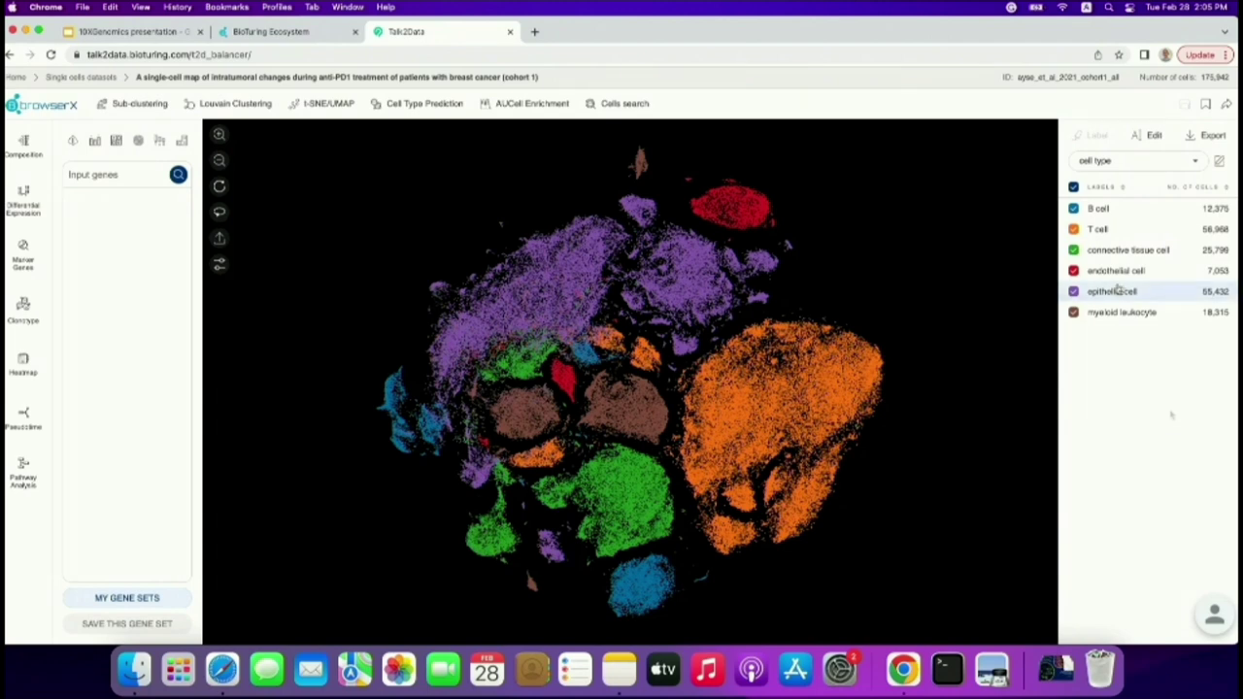
left_click(1100, 230)
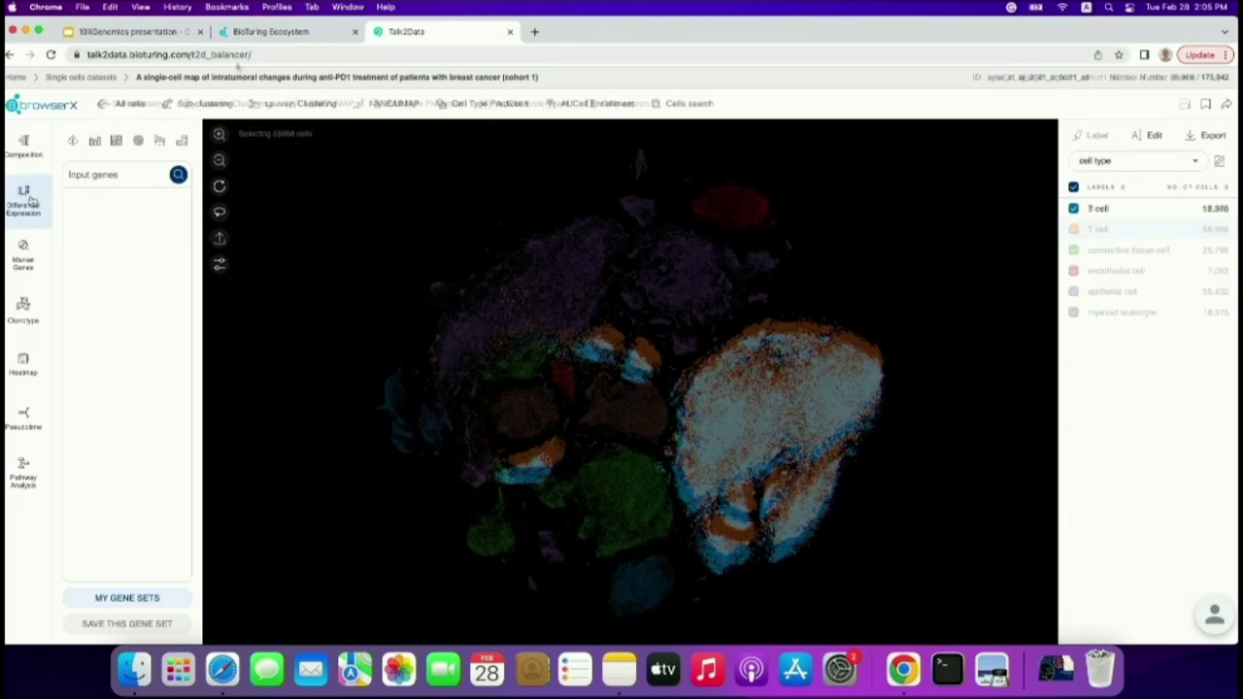
Chart T-cell composition grouped by Sampling timepoint and then response to treatment.
left_click(23, 145)
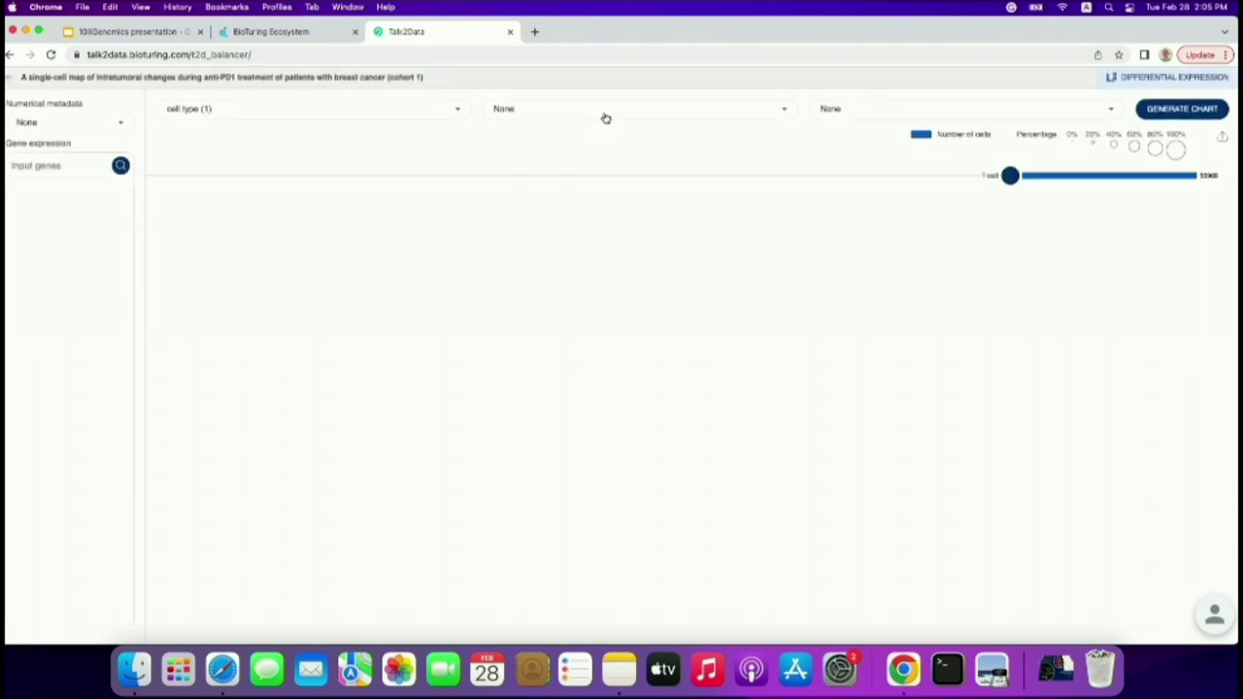
left_click(605, 118)
left_click(591, 139)
type("time")
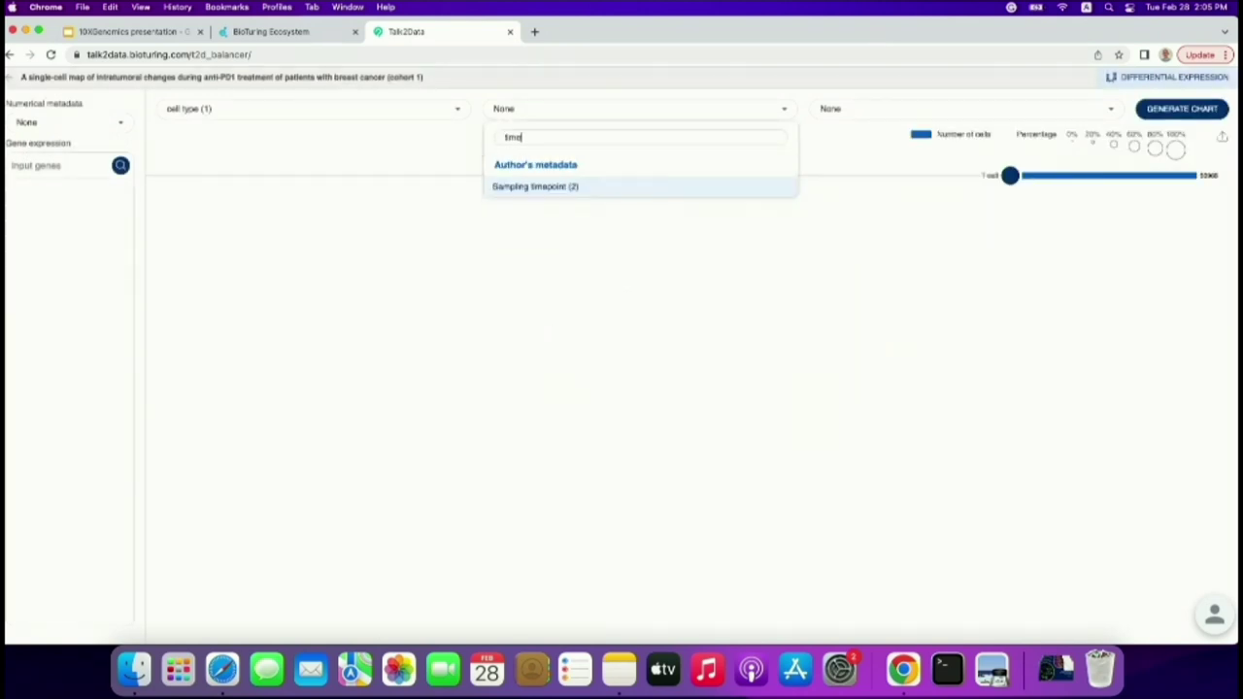
left_click(574, 185)
left_click(887, 107)
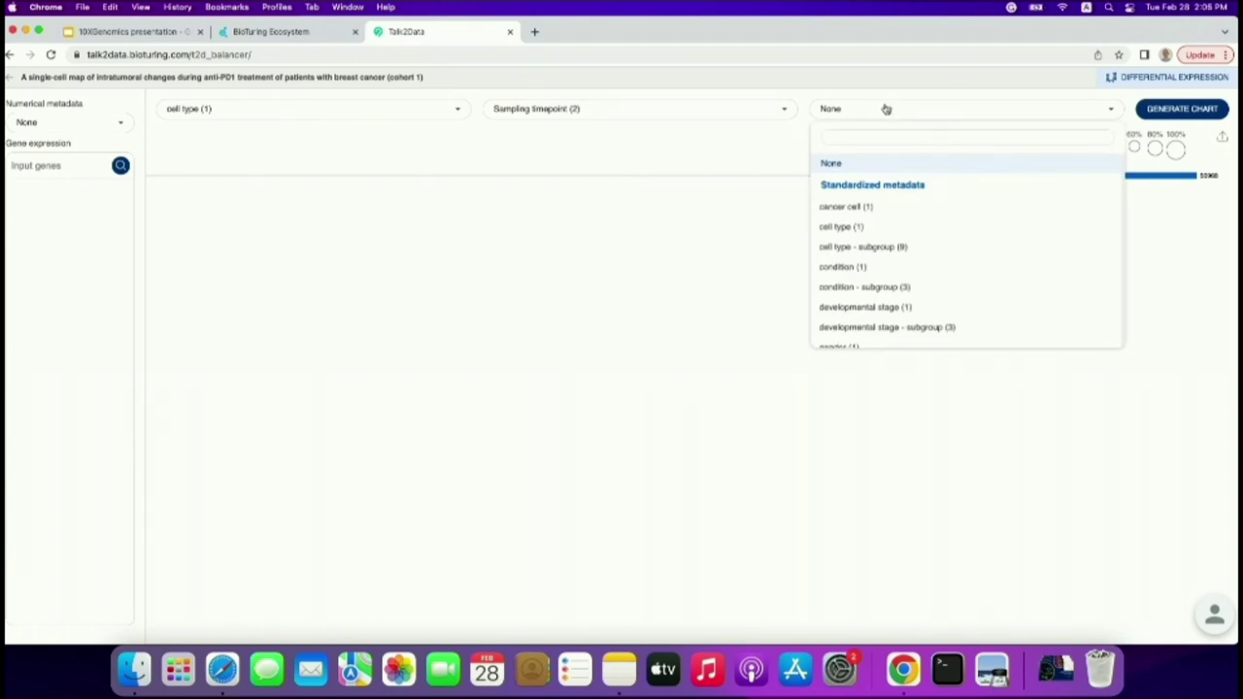
left_click(882, 134)
type("respon")
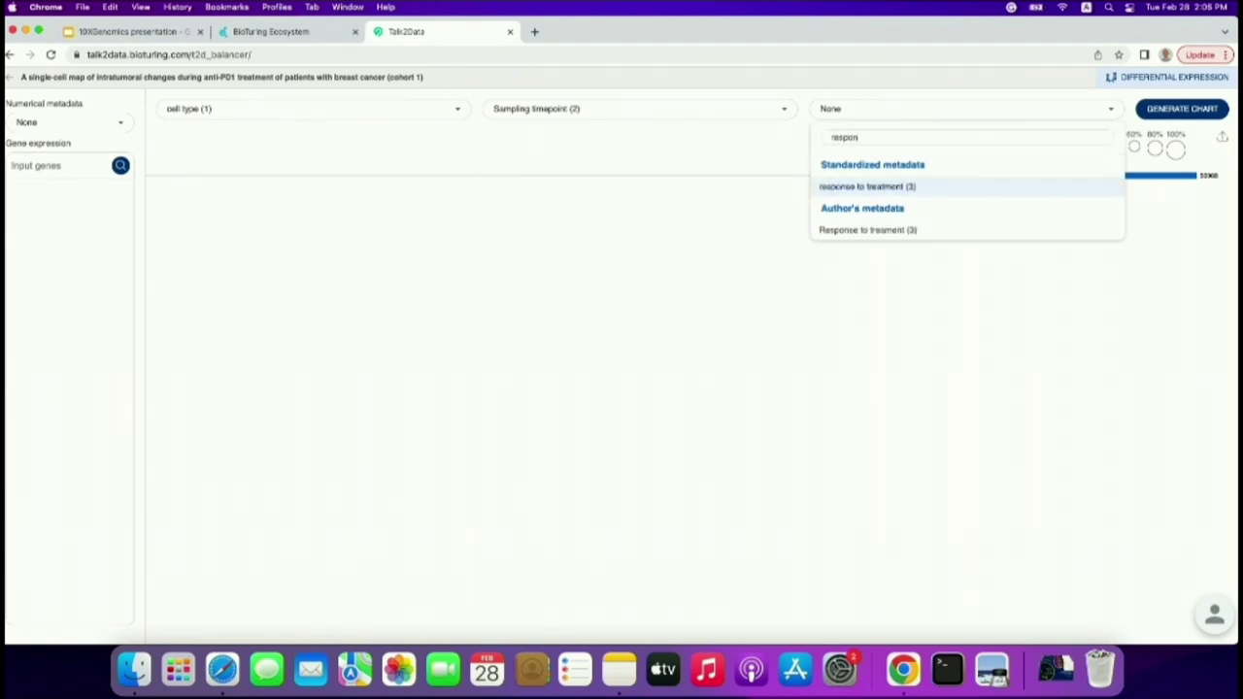
left_click(885, 185)
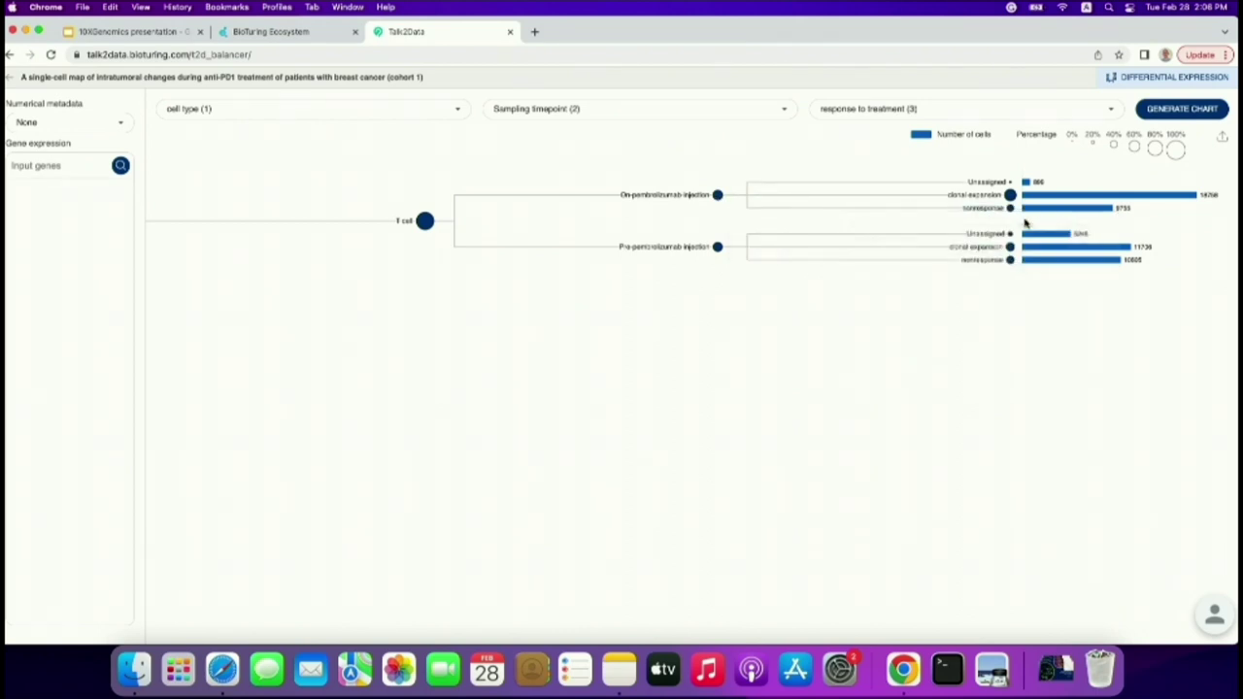
mouse_move(1010, 197)
left_click(52, 165)
Add PDCD1 as the input gene and show its expression across the T-cell groups.
type("pdcd1")
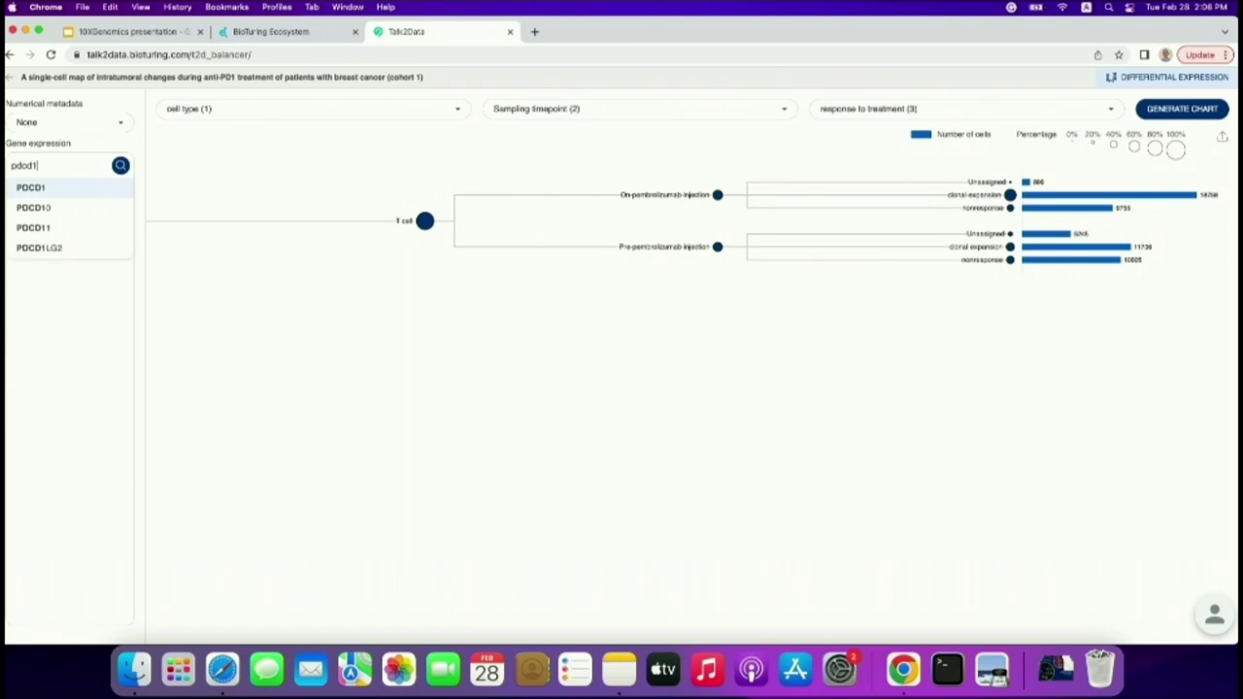
key("Return")
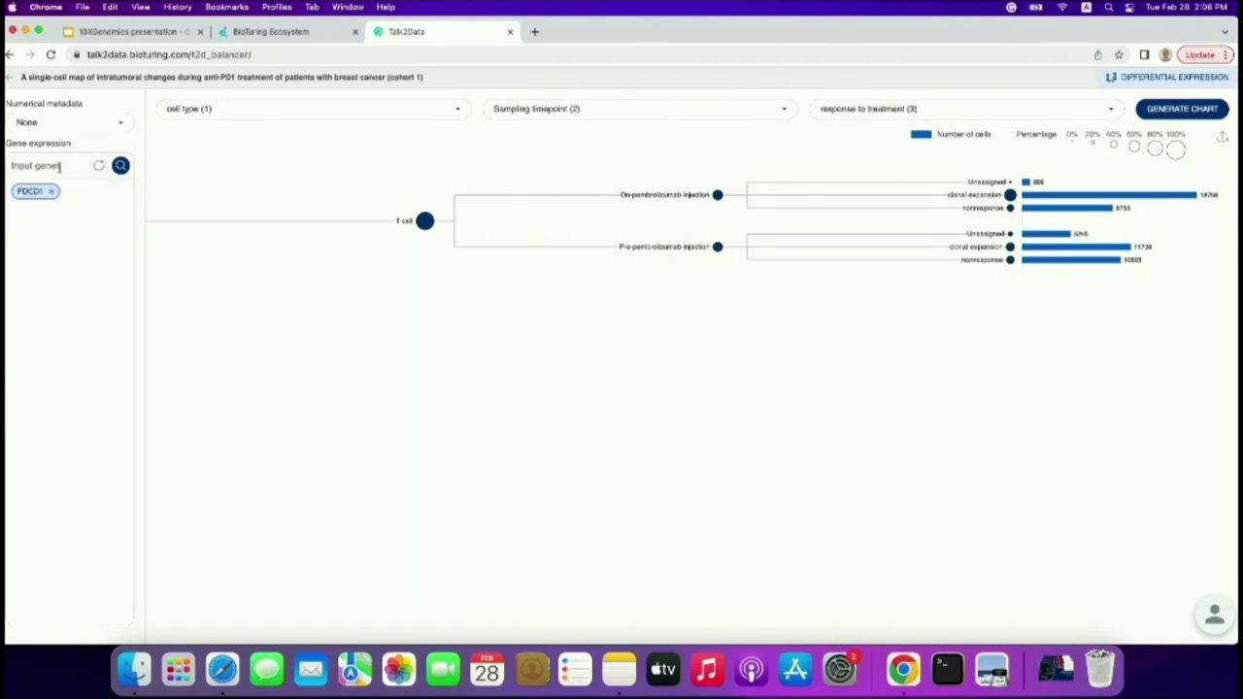
left_click(120, 165)
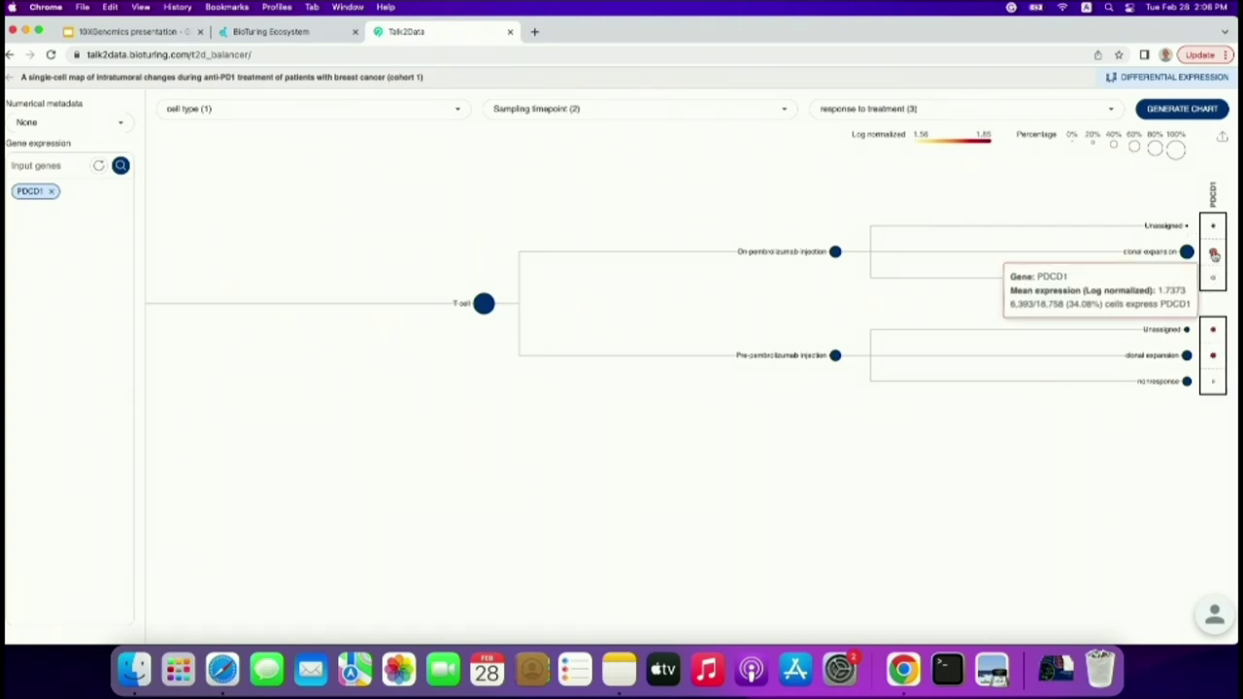
mouse_move(1213, 281)
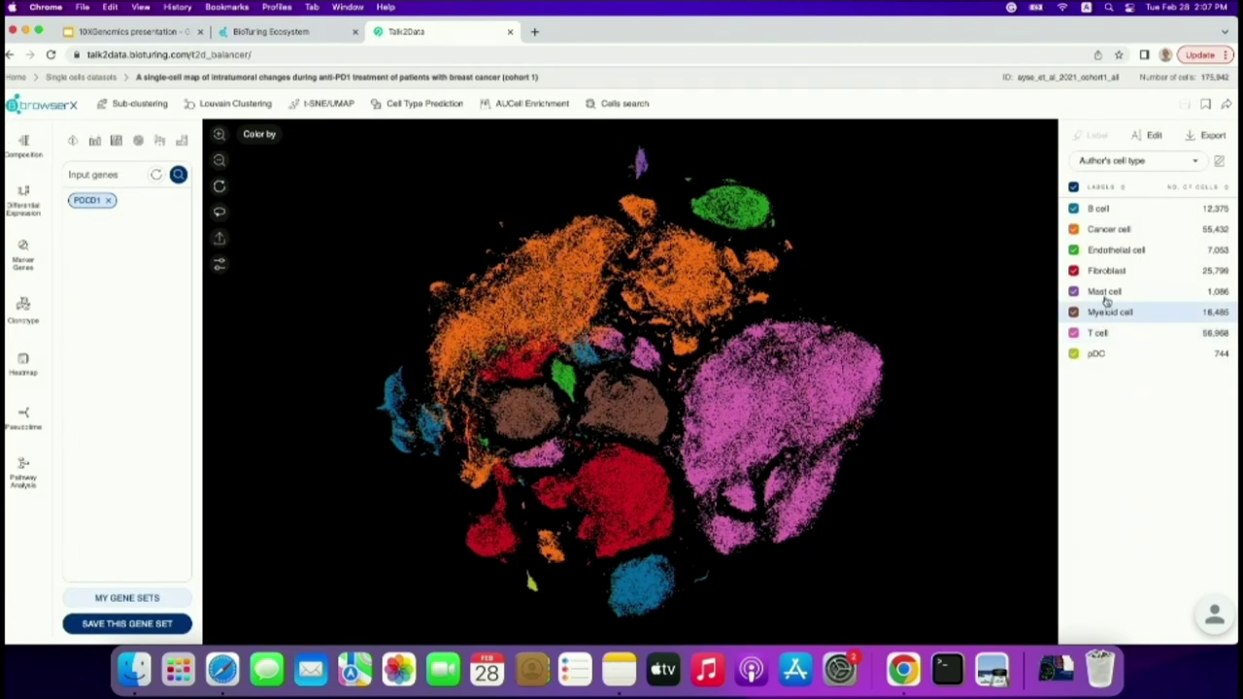
Restrict the view to Fibroblast cells in a composition chart, with PDCD1 removed from the genes.
left_click(1106, 271)
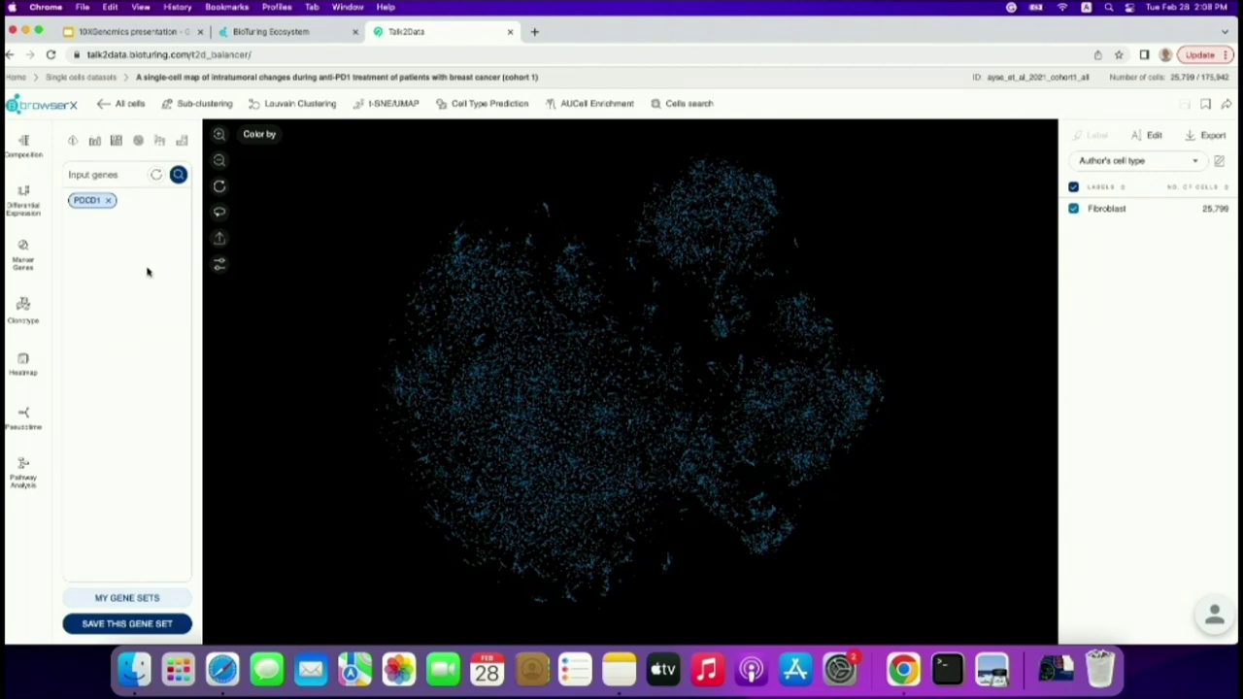
left_click(24, 156)
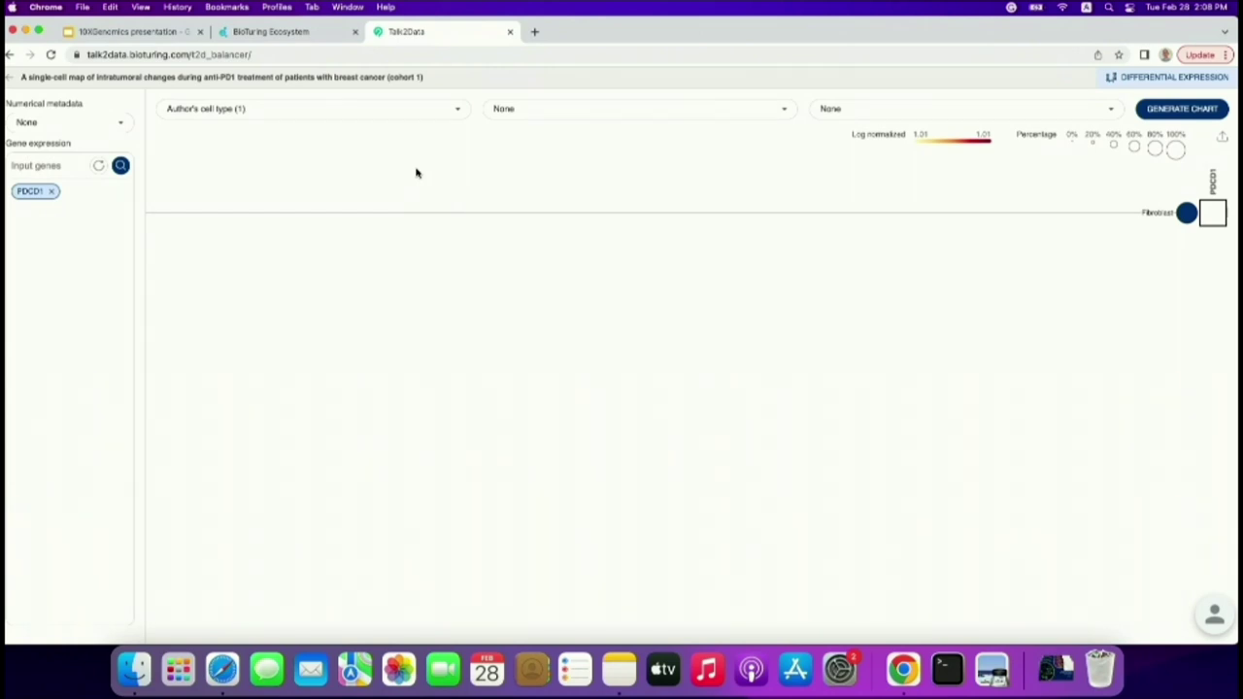
left_click(51, 191)
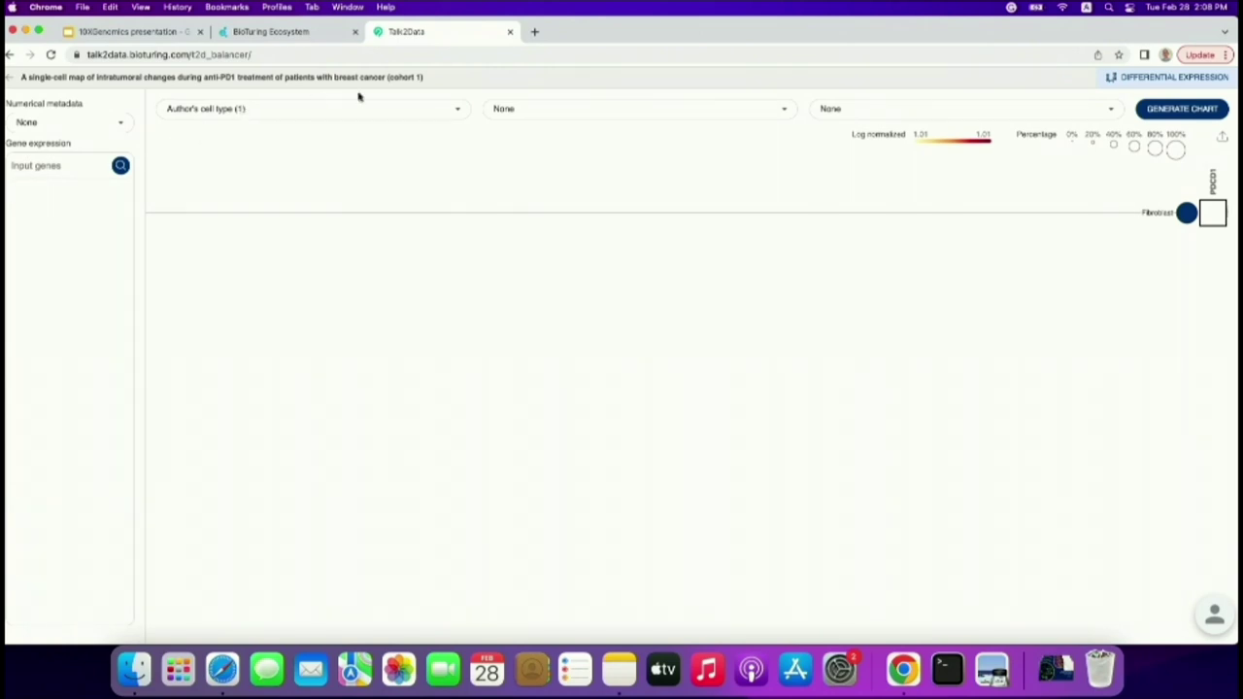
Group the fibroblast chart by Sampling timepoint and response to treatment, then generate it.
left_click(512, 109)
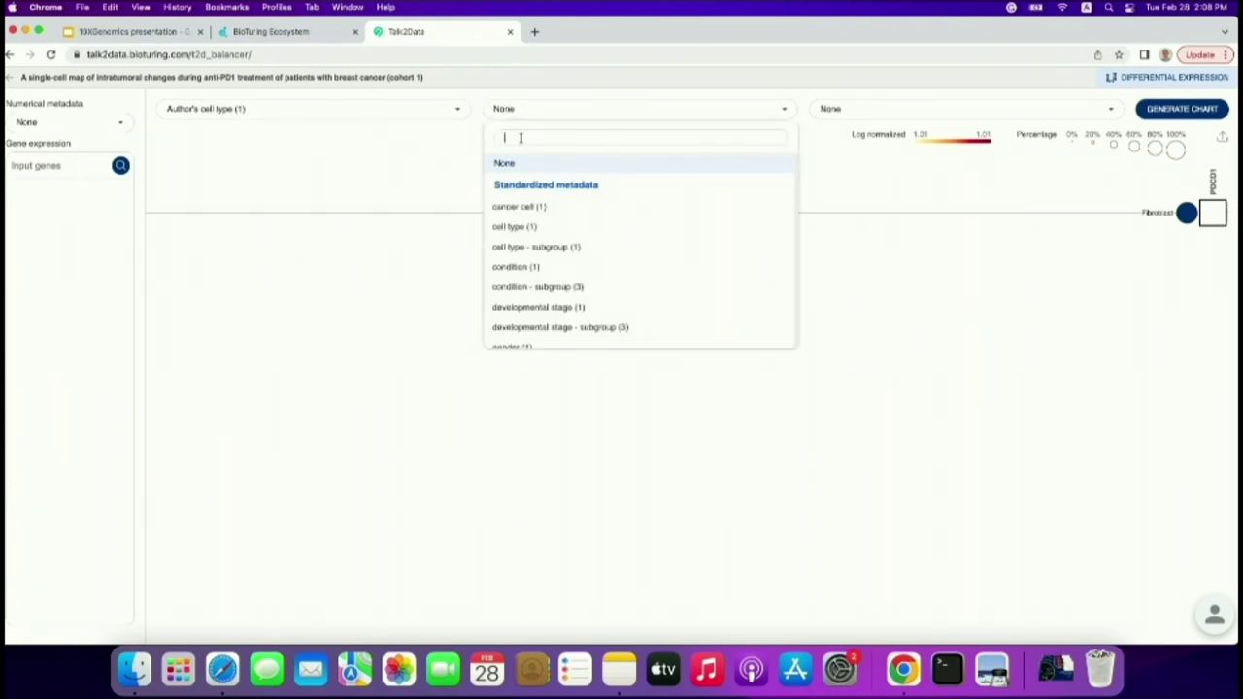
type("time")
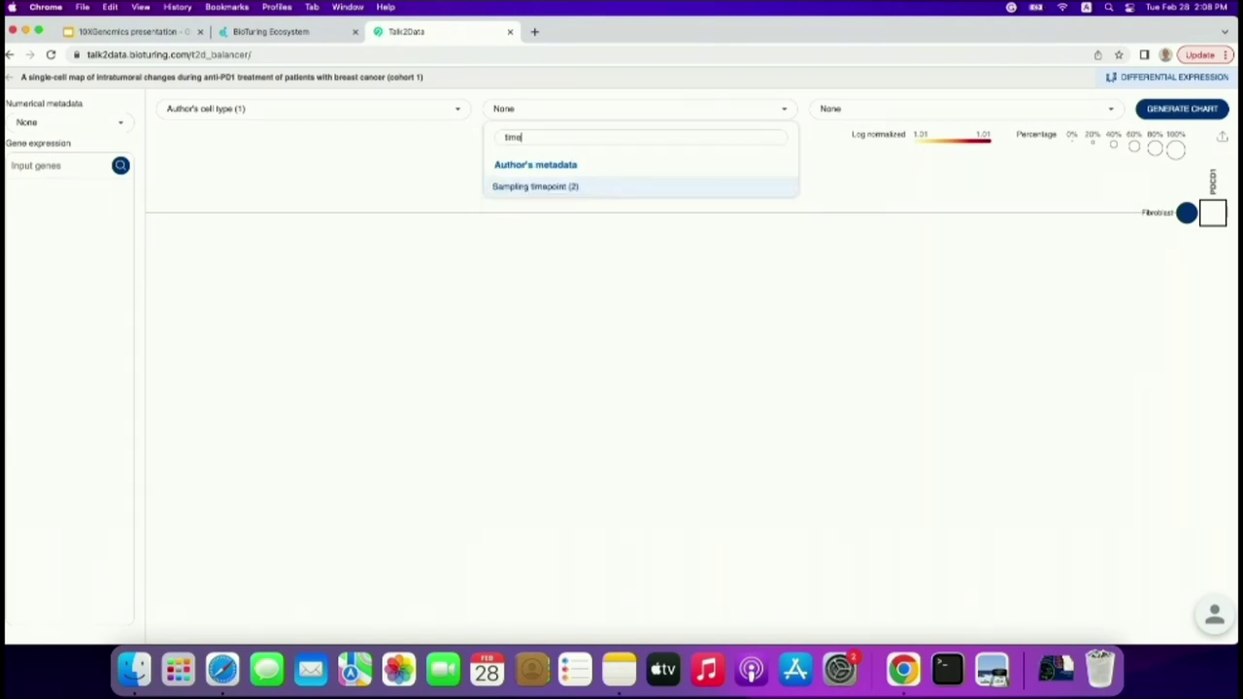
left_click(550, 188)
left_click(906, 110)
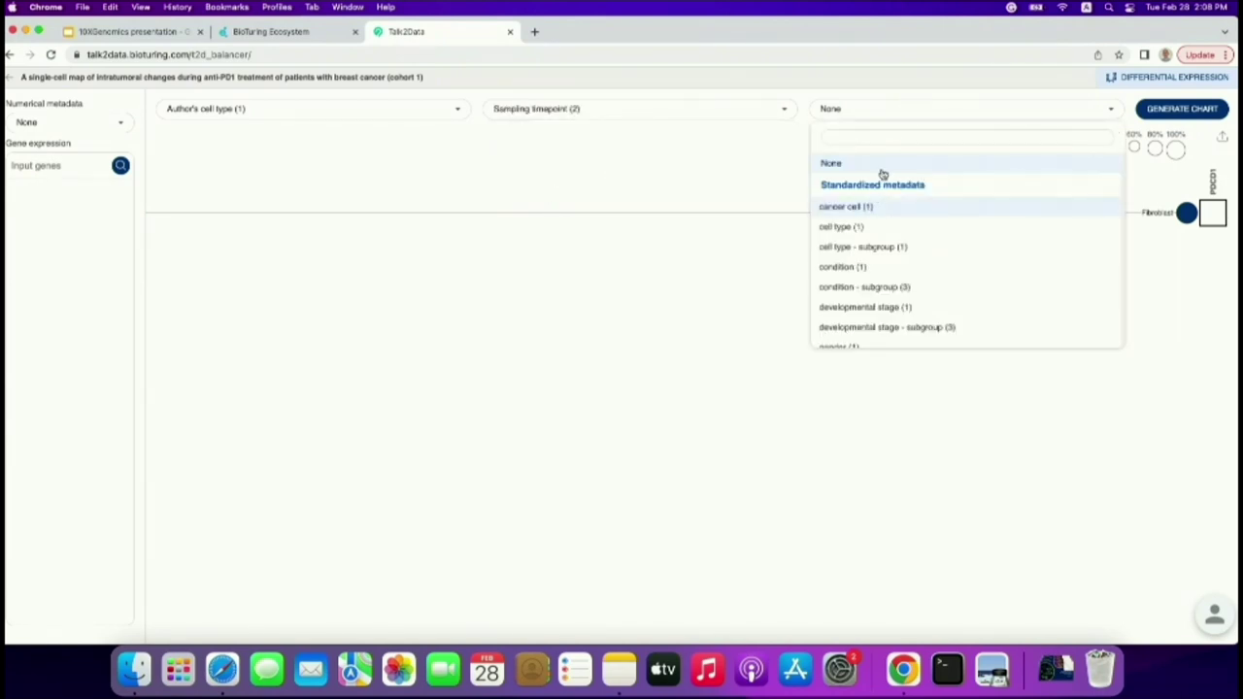
type("respo")
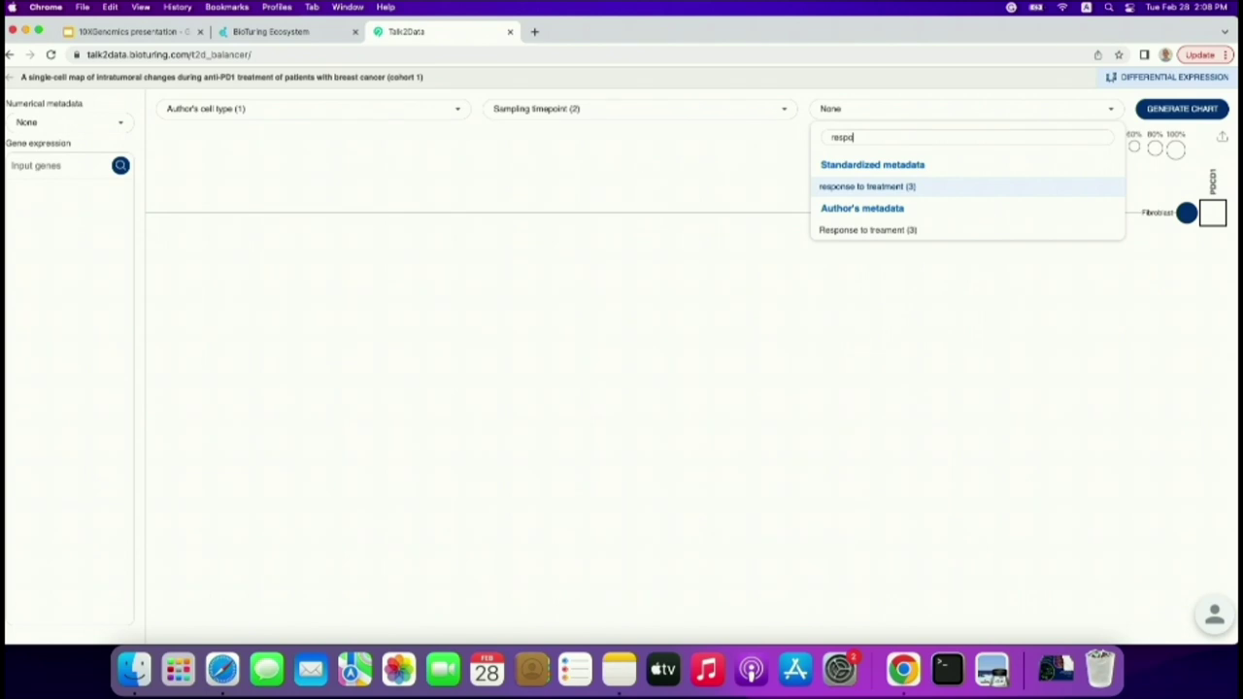
left_click(917, 185)
left_click(1155, 112)
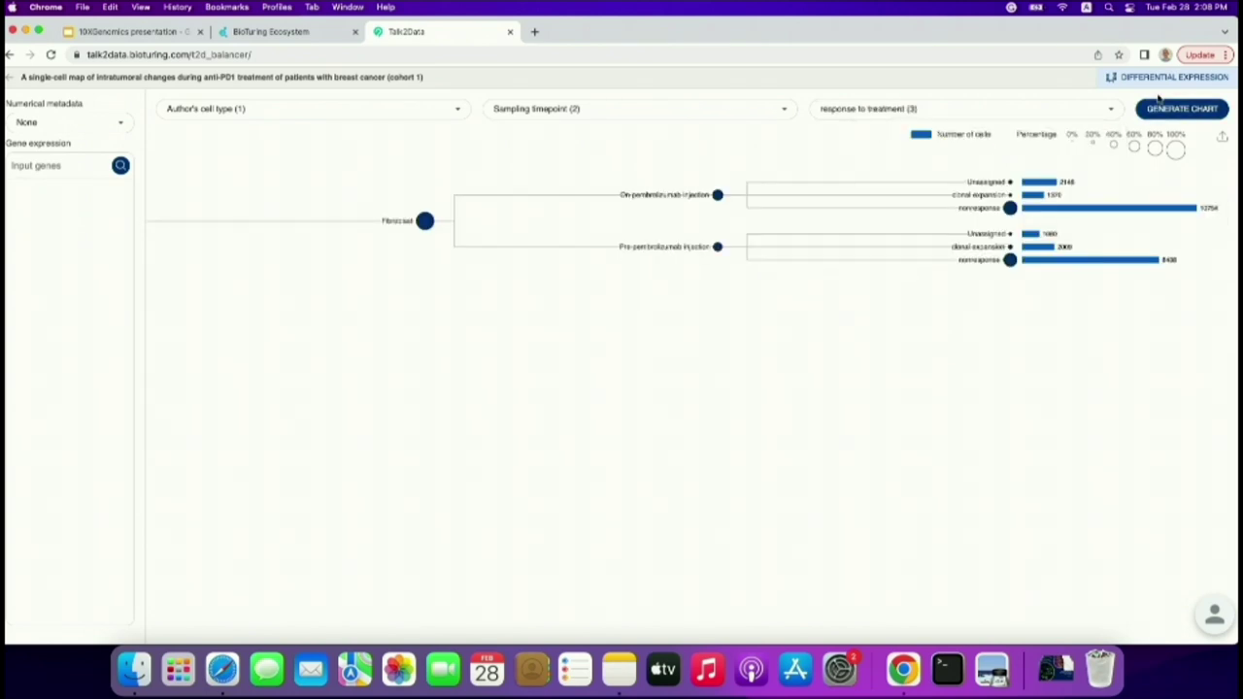
Set differential expression Group 1 to On-pembrolizumab clonal expansion fibroblasts, named 'reponse'.
left_click(1165, 78)
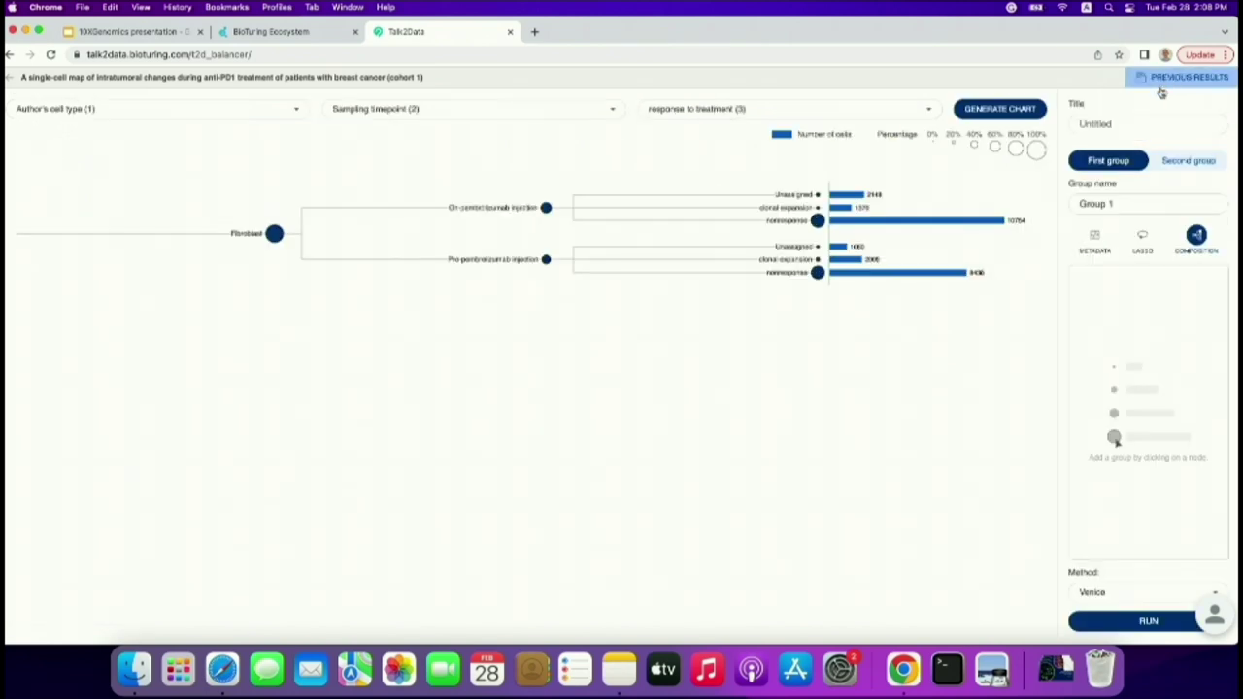
left_click(818, 212)
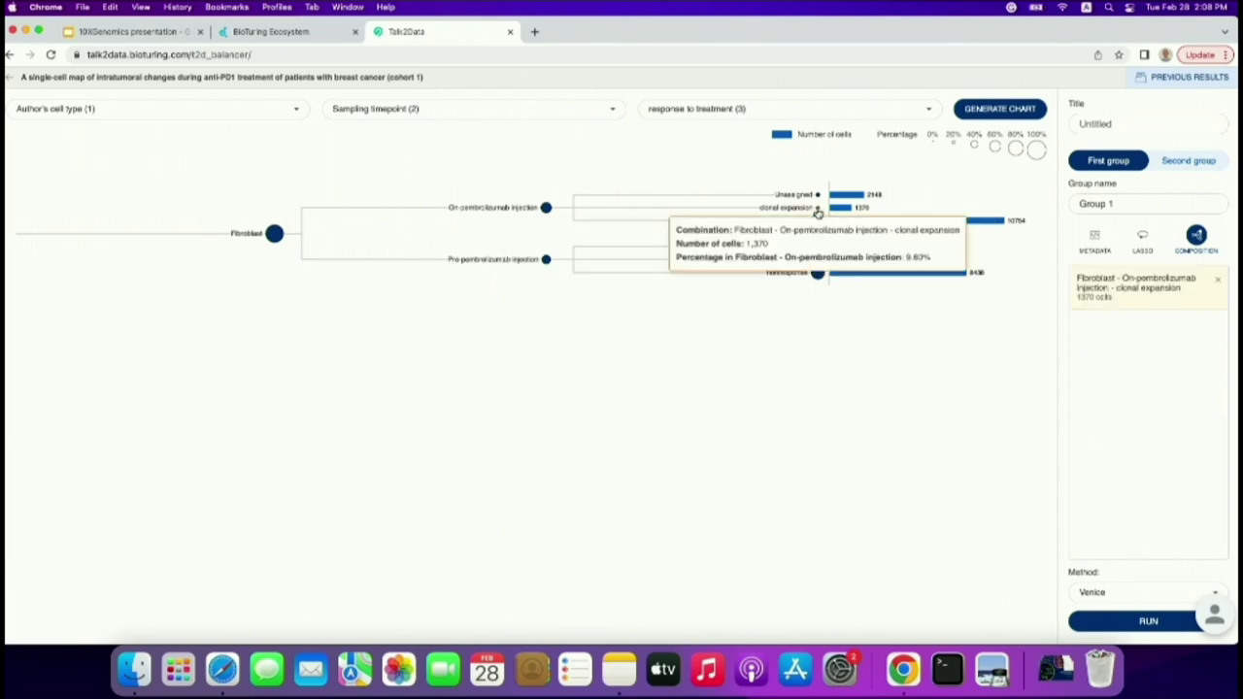
left_click(1121, 205)
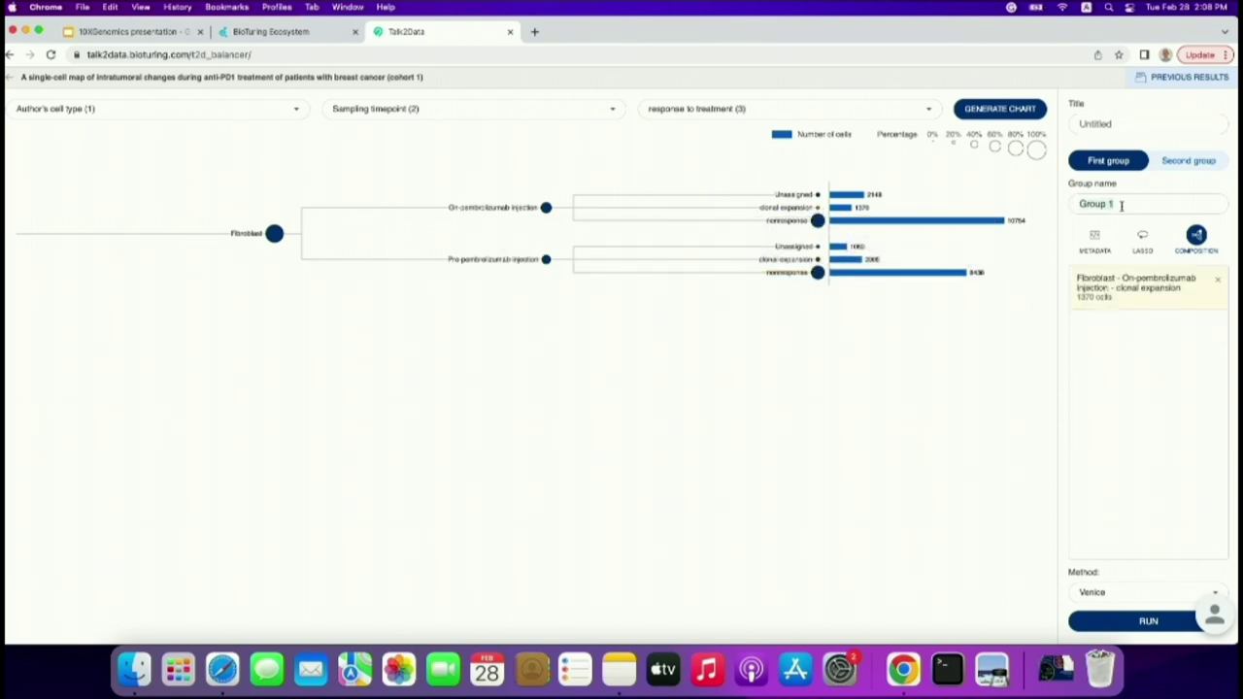
key("BackSpace")
key("BackSpace")
key("BackSpace")
key("BackSpace")
key("BackSpace")
key("BackSpace")
key("BackSpace")
type("reponse")
Set the second group to On-pembrolizumab nonresponse fibroblasts named 'nonresponse', and run the comparison.
left_click(1179, 163)
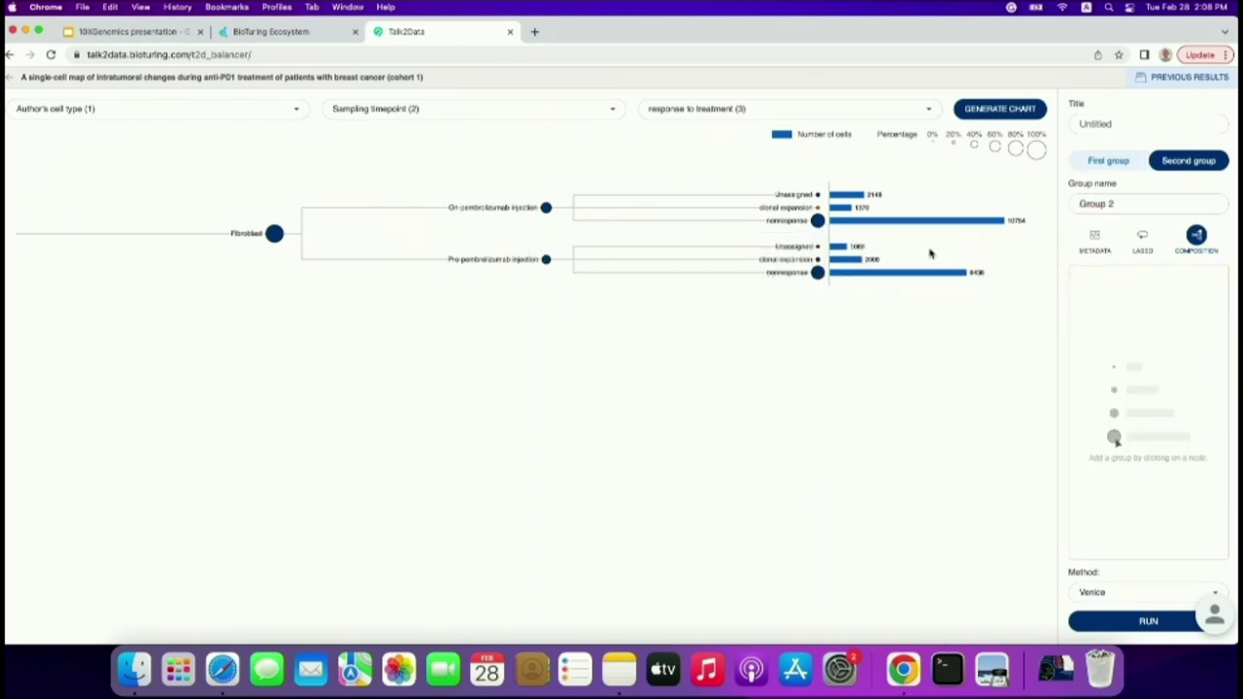
left_click(818, 221)
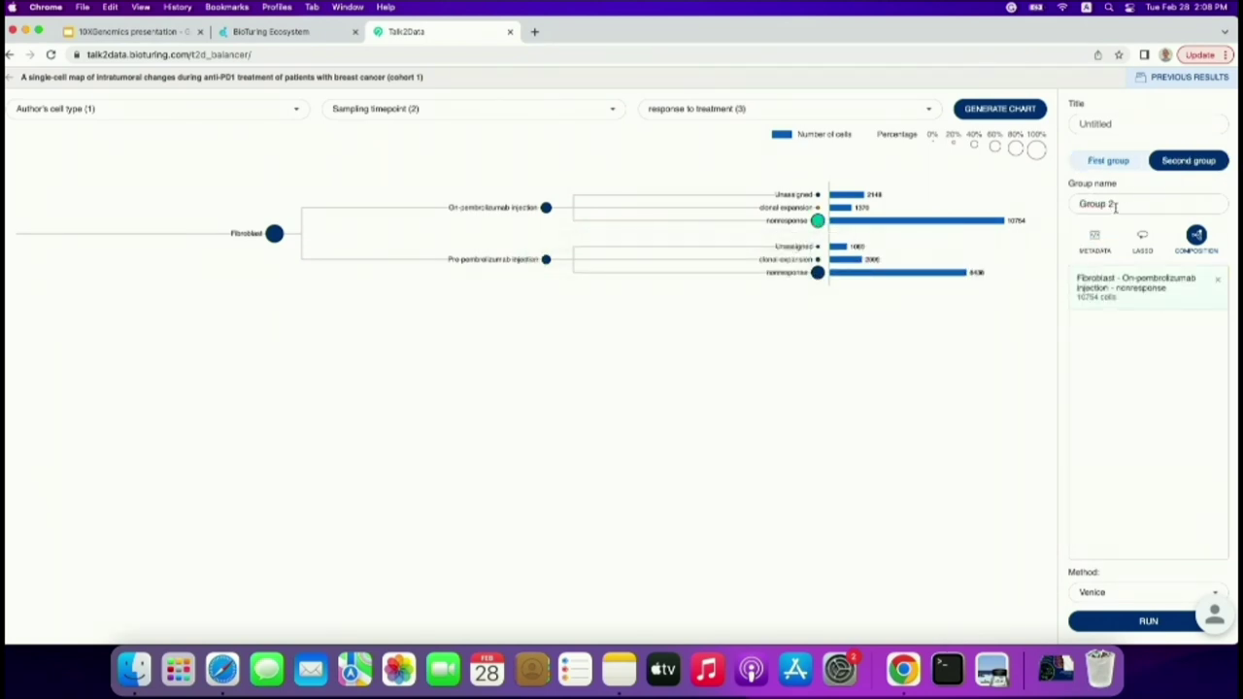
triple_click(1115, 206)
type("nonresponse")
left_click(1141, 617)
Review the Venice comparison results, then return to the fibroblast cell map.
scroll(1036, 437, "down", 10)
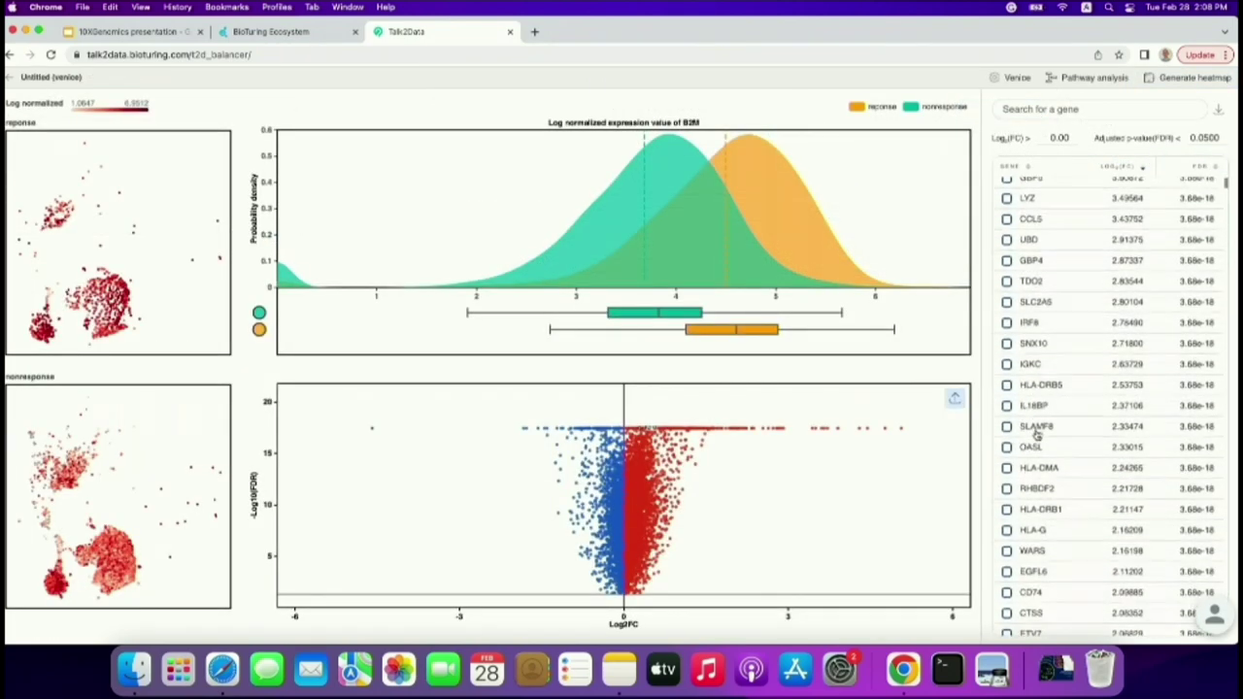
scroll(1036, 434, "up", 10)
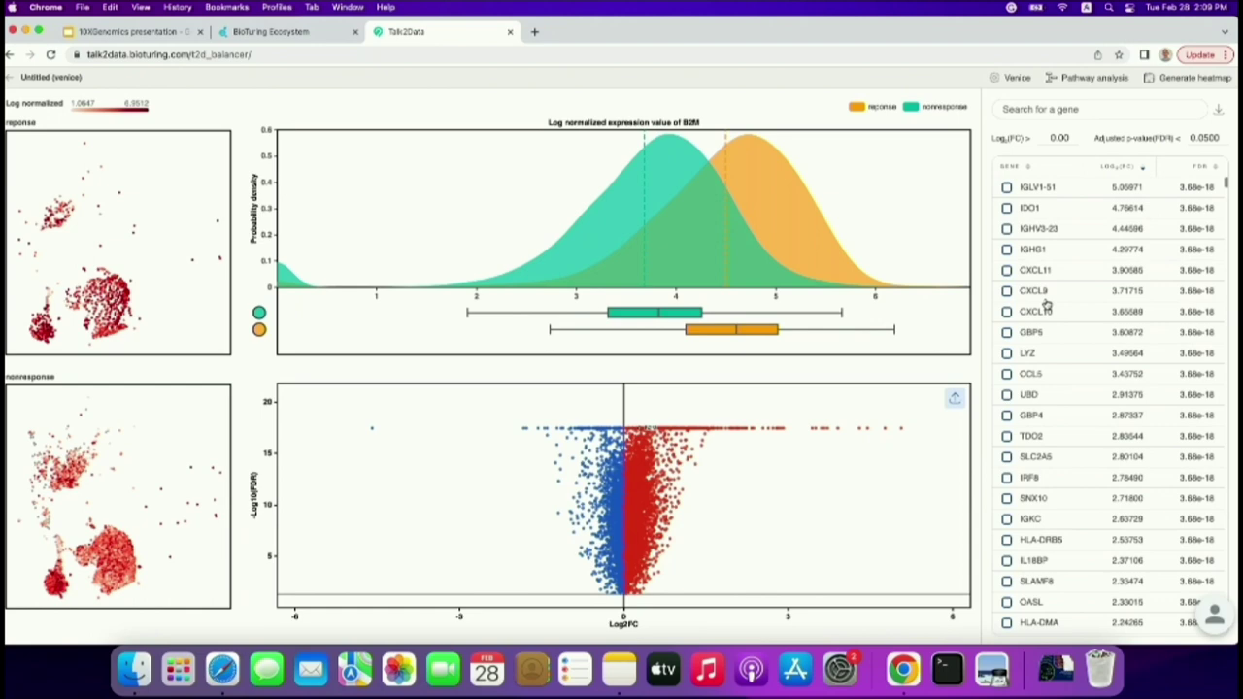
left_click(8, 79)
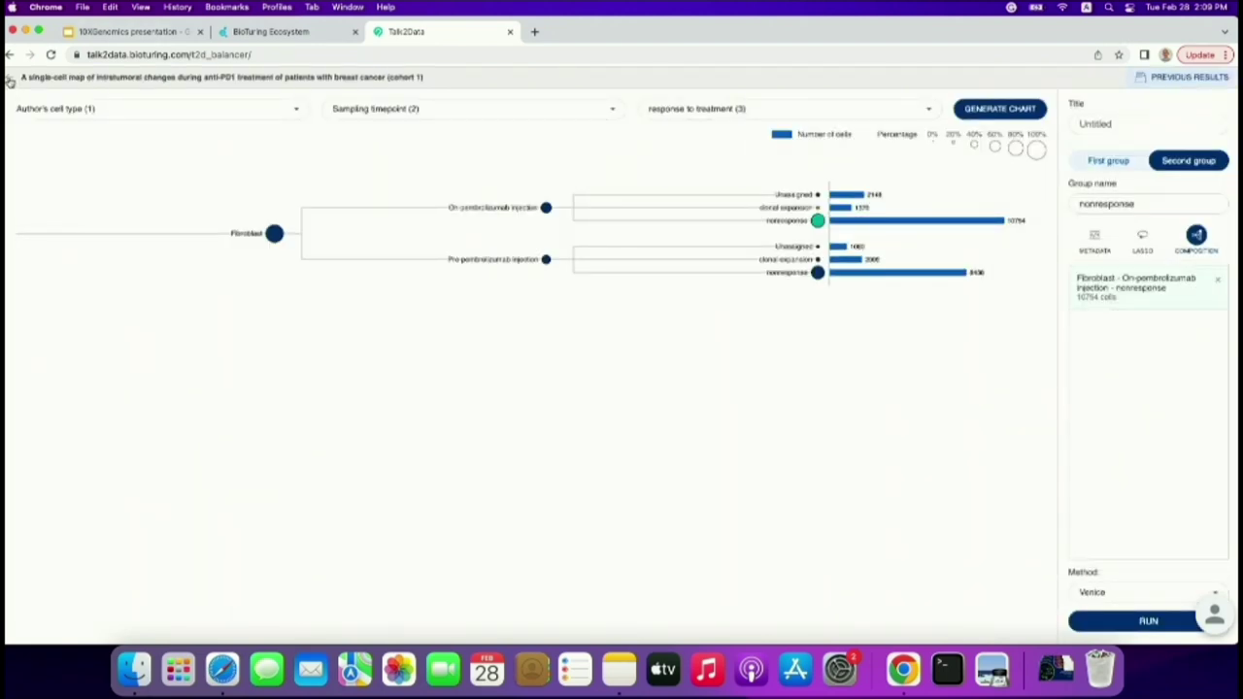
left_click(9, 81)
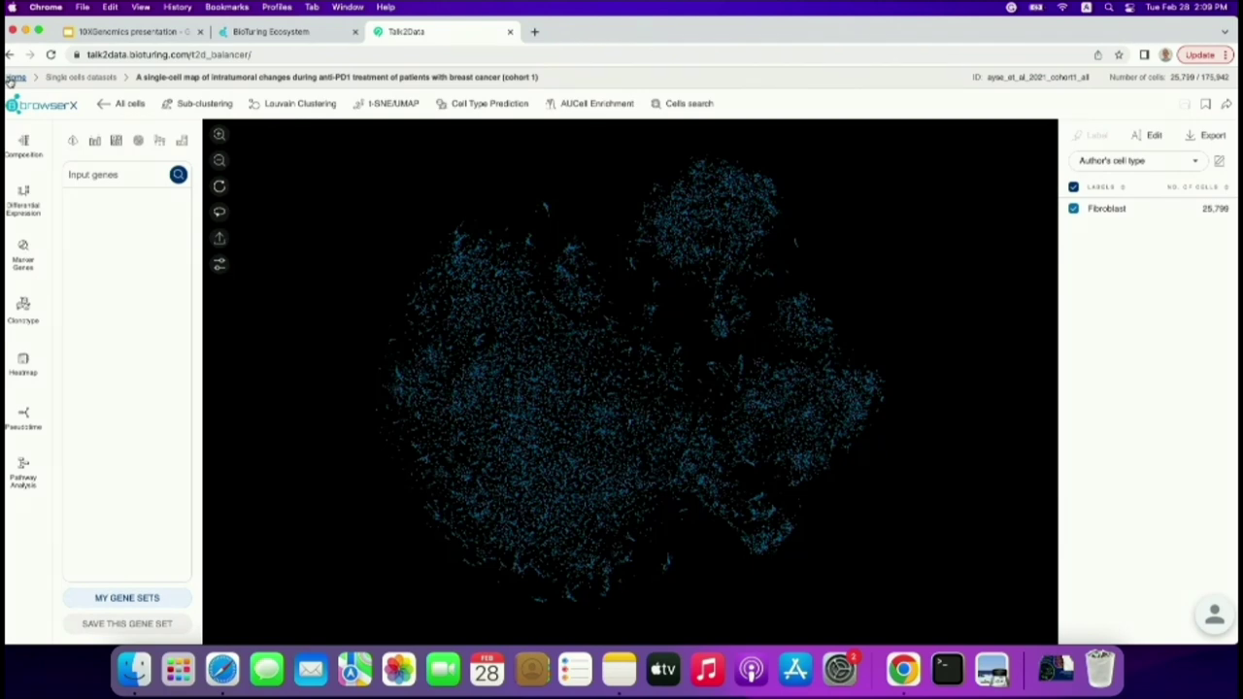
Switch to the BioTuring Ecosystem page and launch Talk2Data in a new tab.
left_click(272, 35)
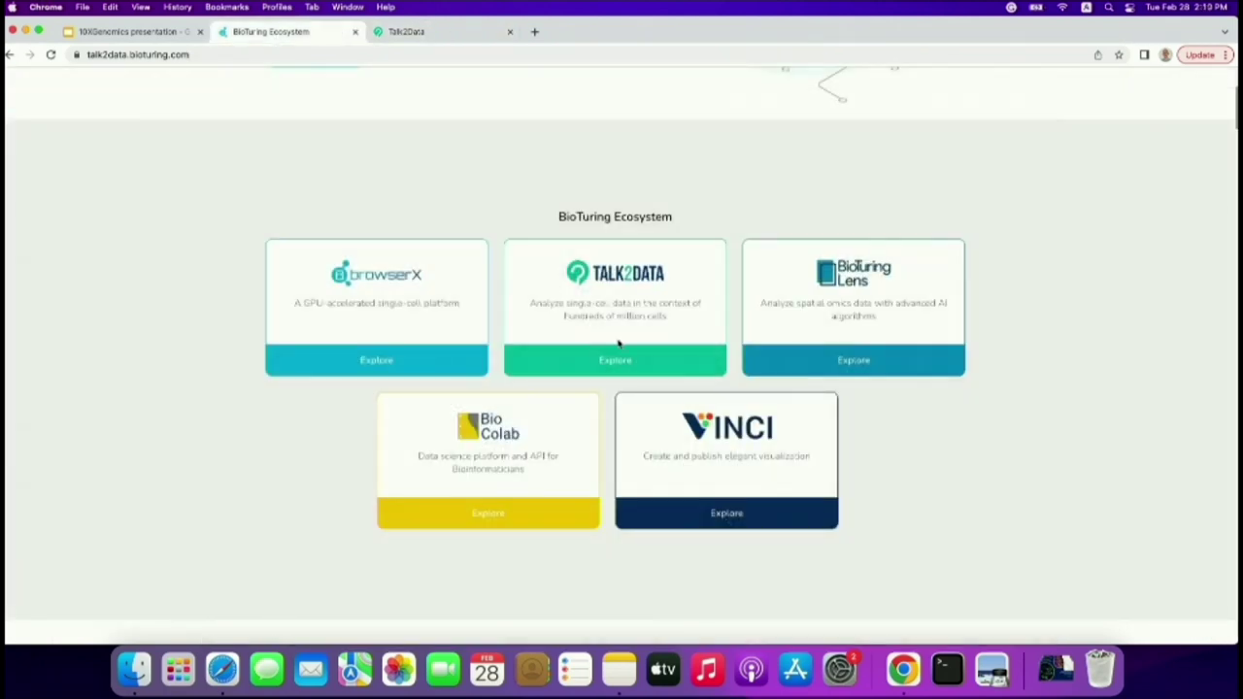
left_click(613, 364)
List the studies and filter the Cell type to fibroblast.
left_click(482, 254)
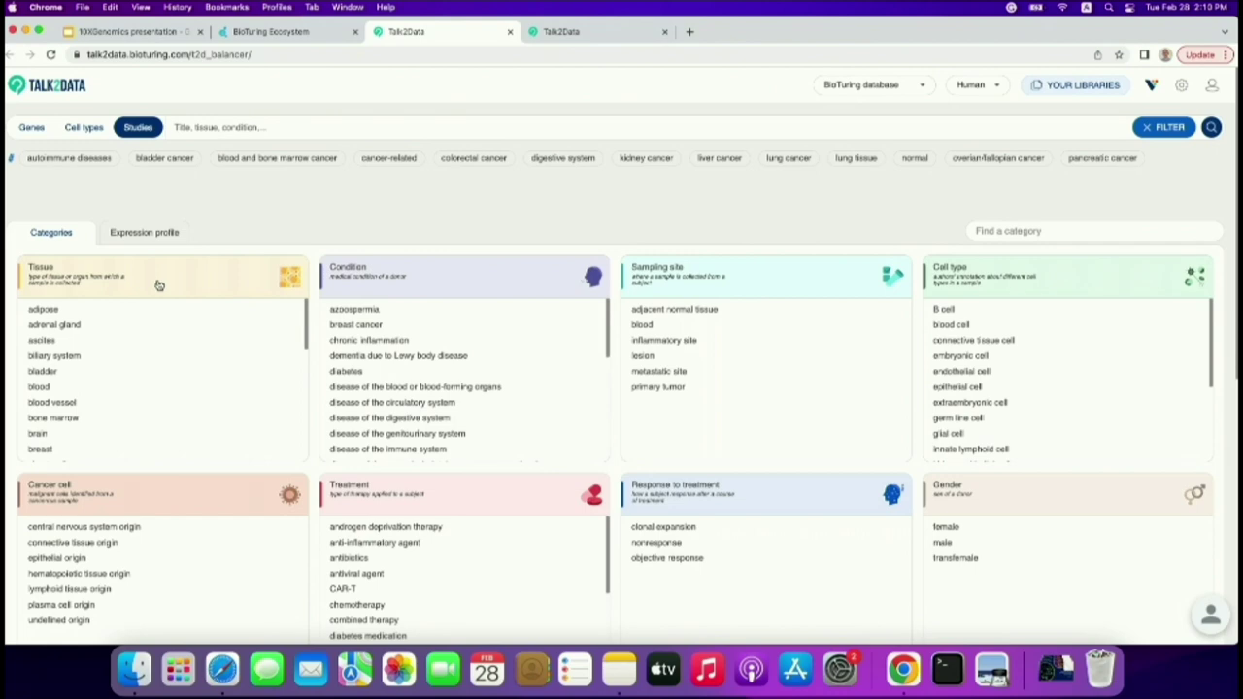
left_click(957, 276)
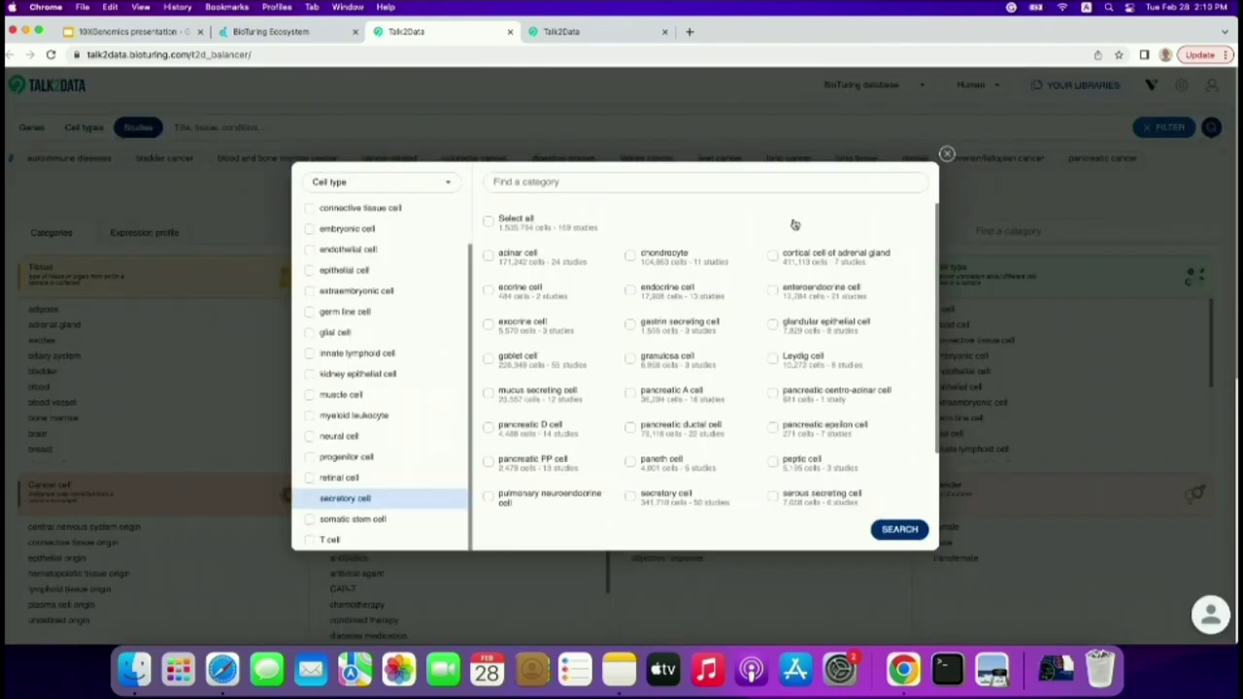
left_click(664, 174)
type("fibro")
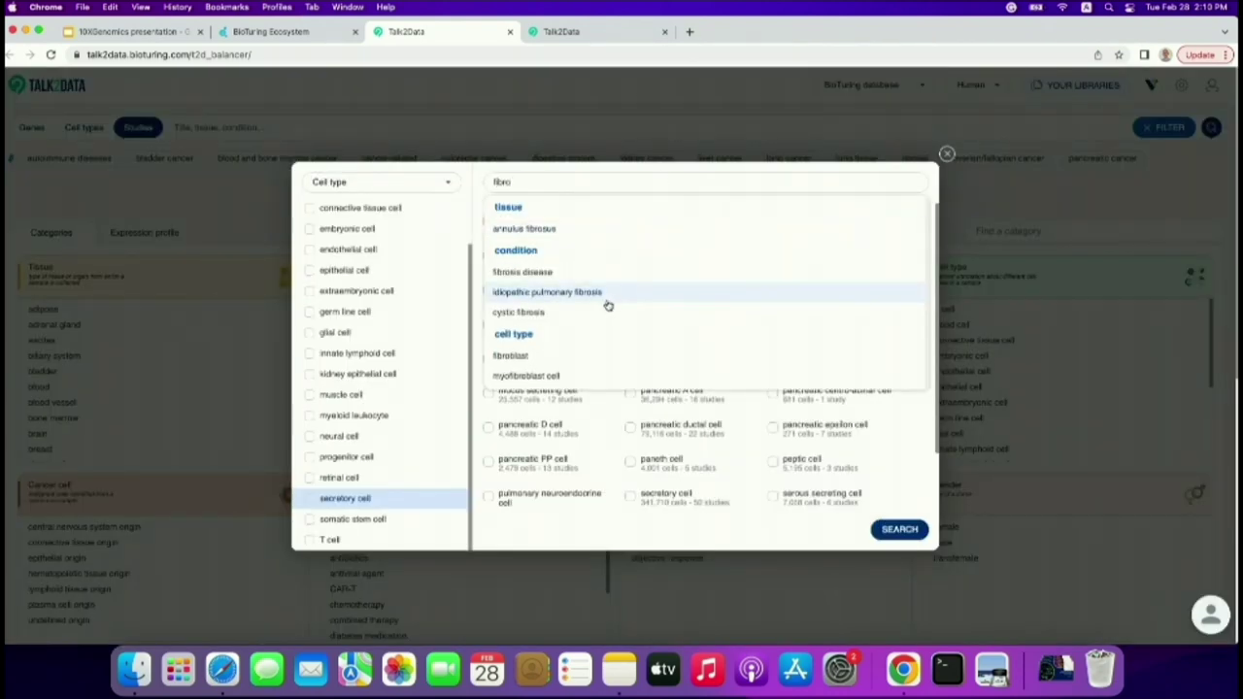
left_click(588, 355)
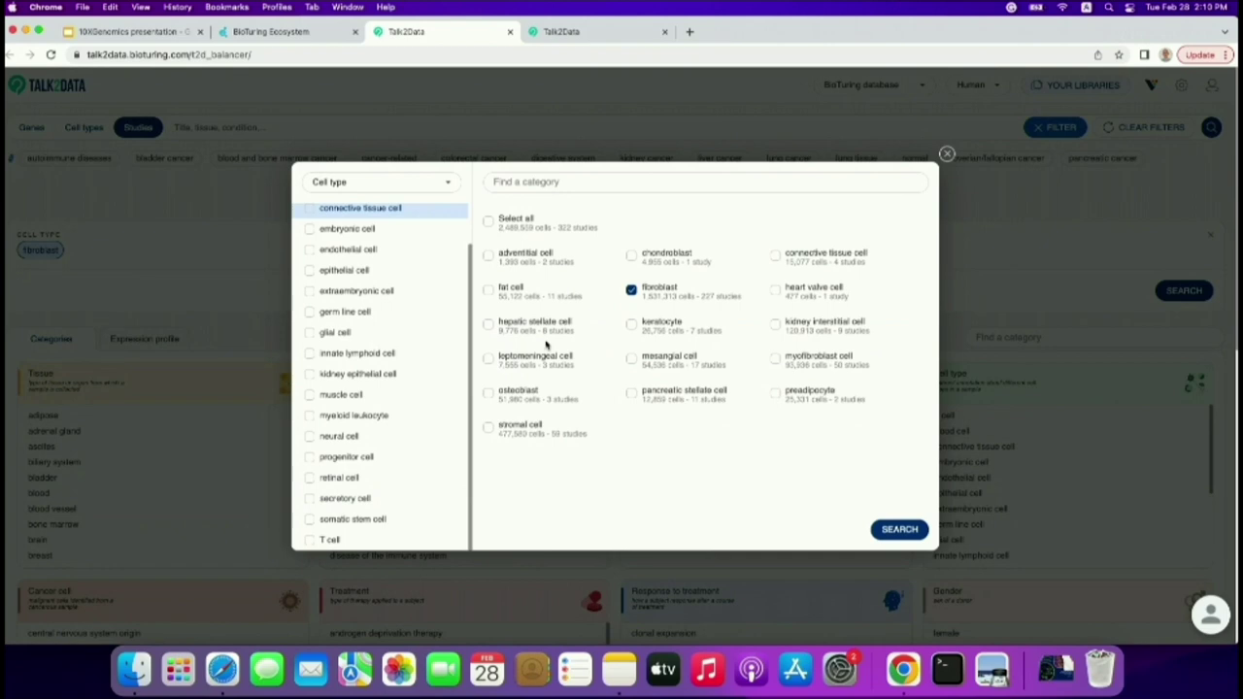
left_click(947, 153)
Add a Condition filter for all neoplasm of epithelial tissue conditions.
scroll(166, 391, "down", 1)
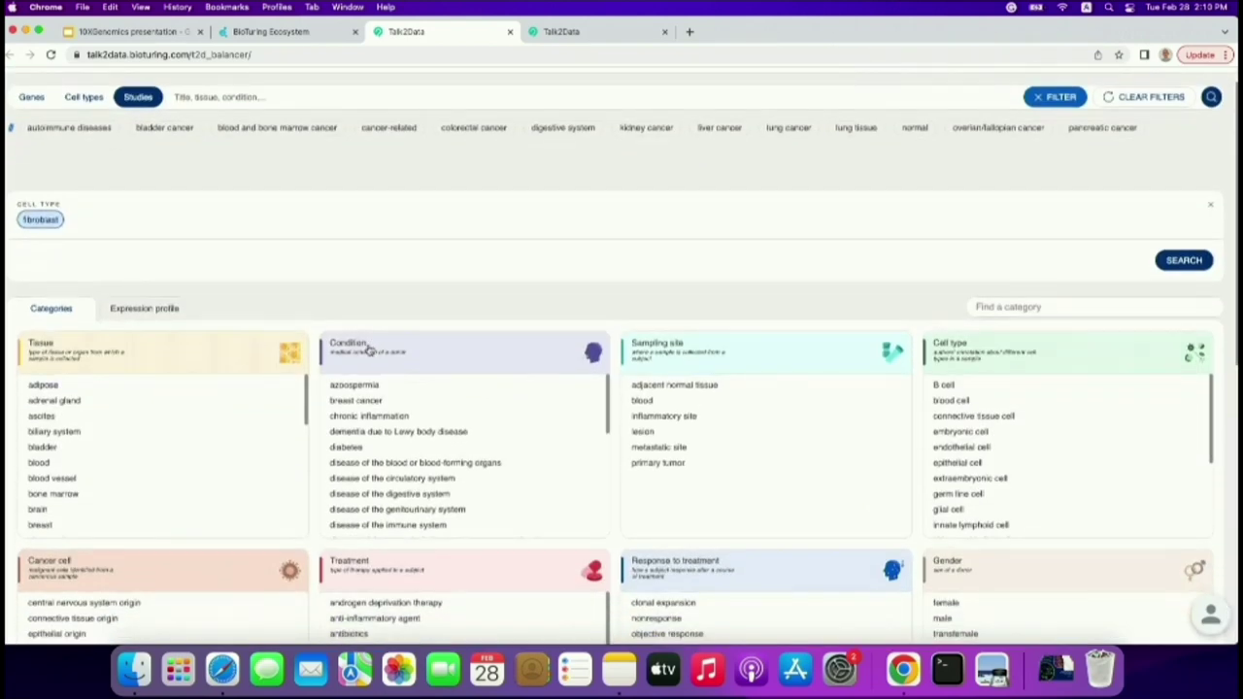
left_click(369, 351)
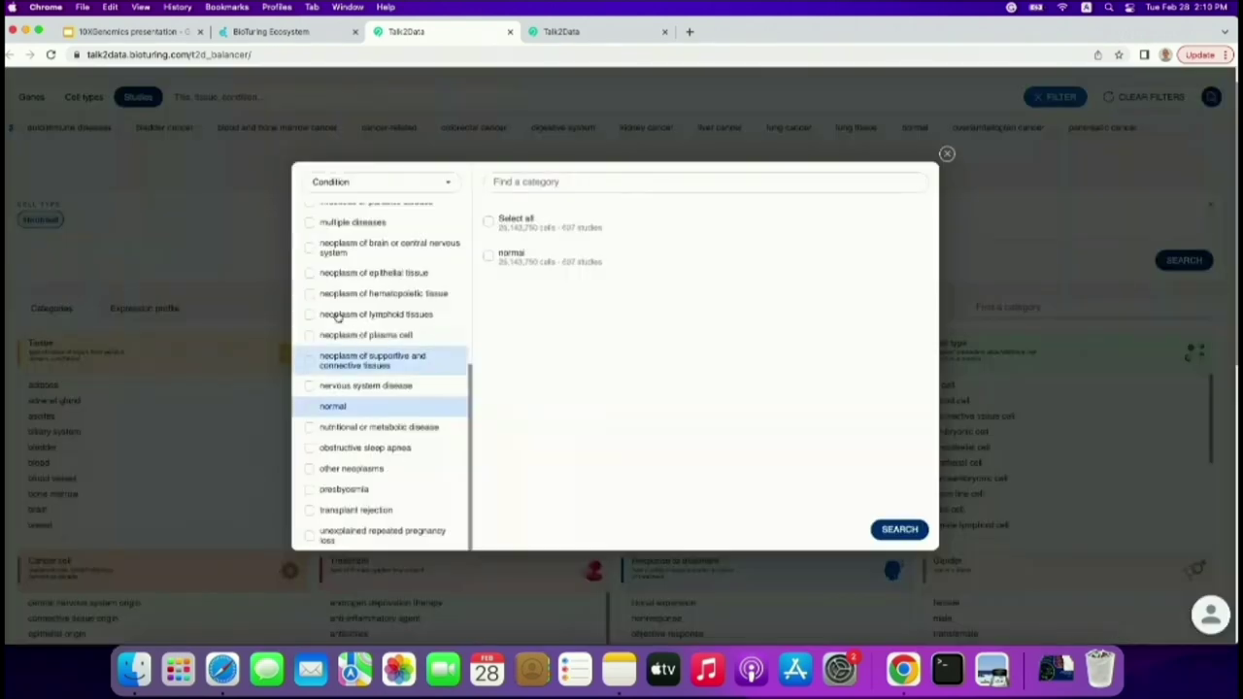
left_click(309, 274)
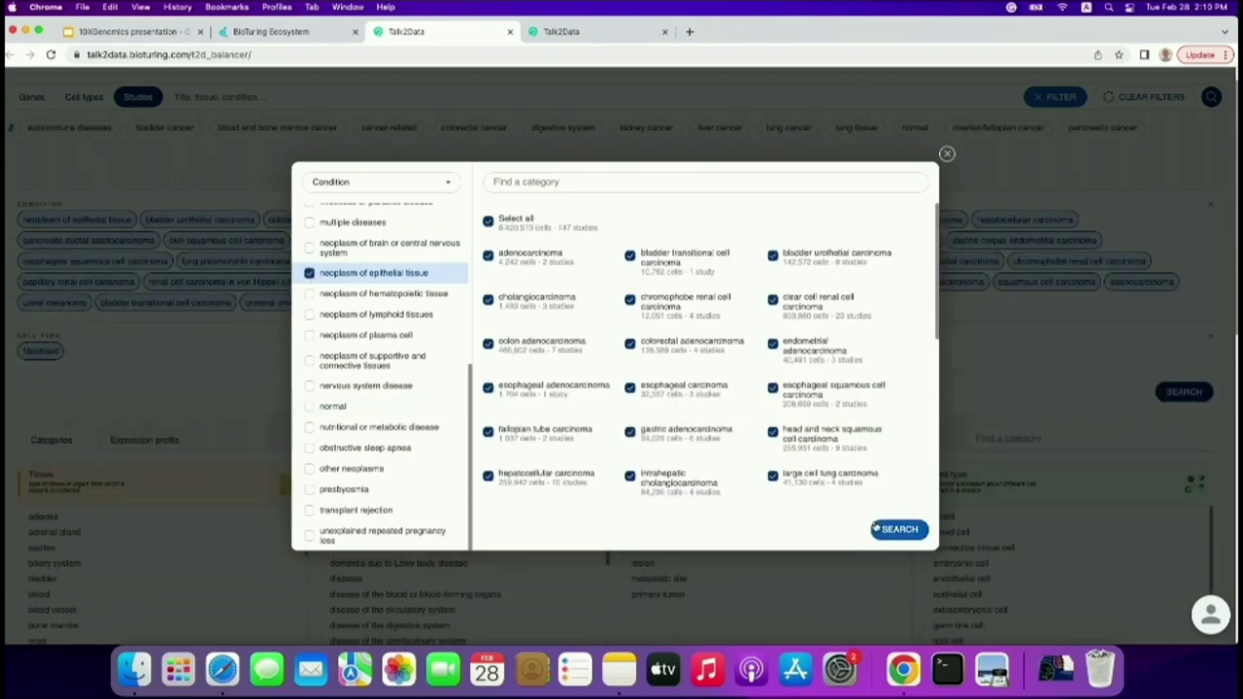
left_click(946, 154)
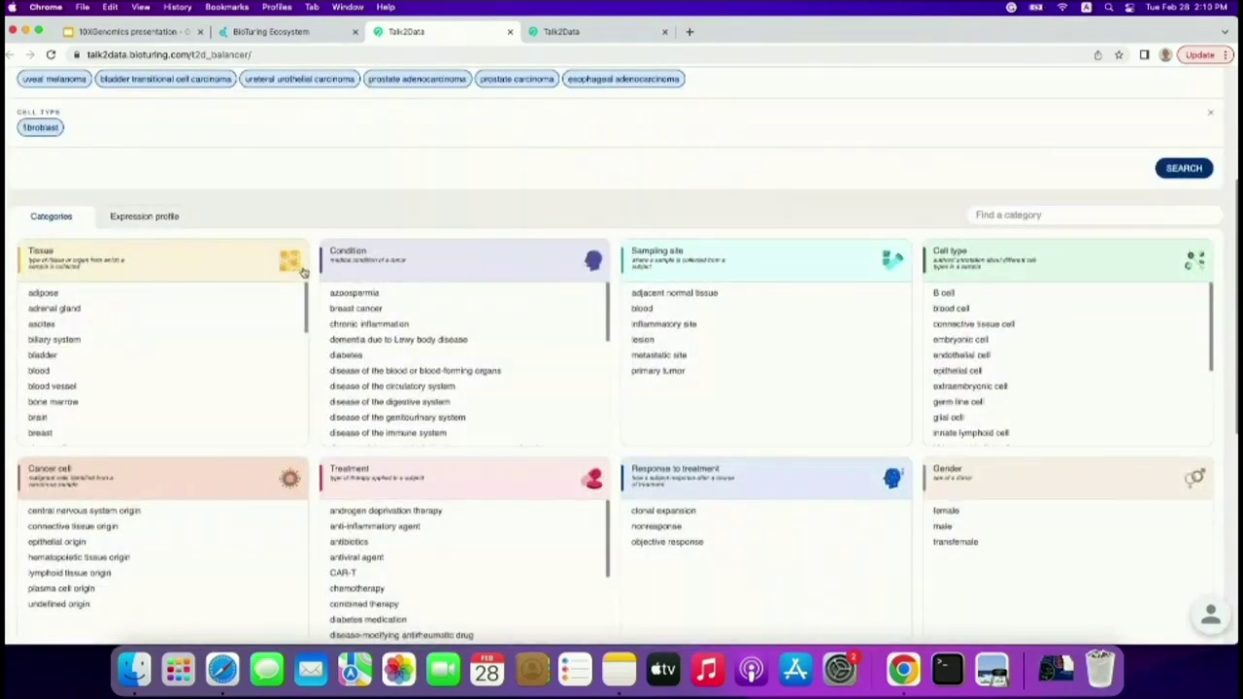
Filter Sampling site to adjacent normal tissue and primary tumor.
left_click(674, 263)
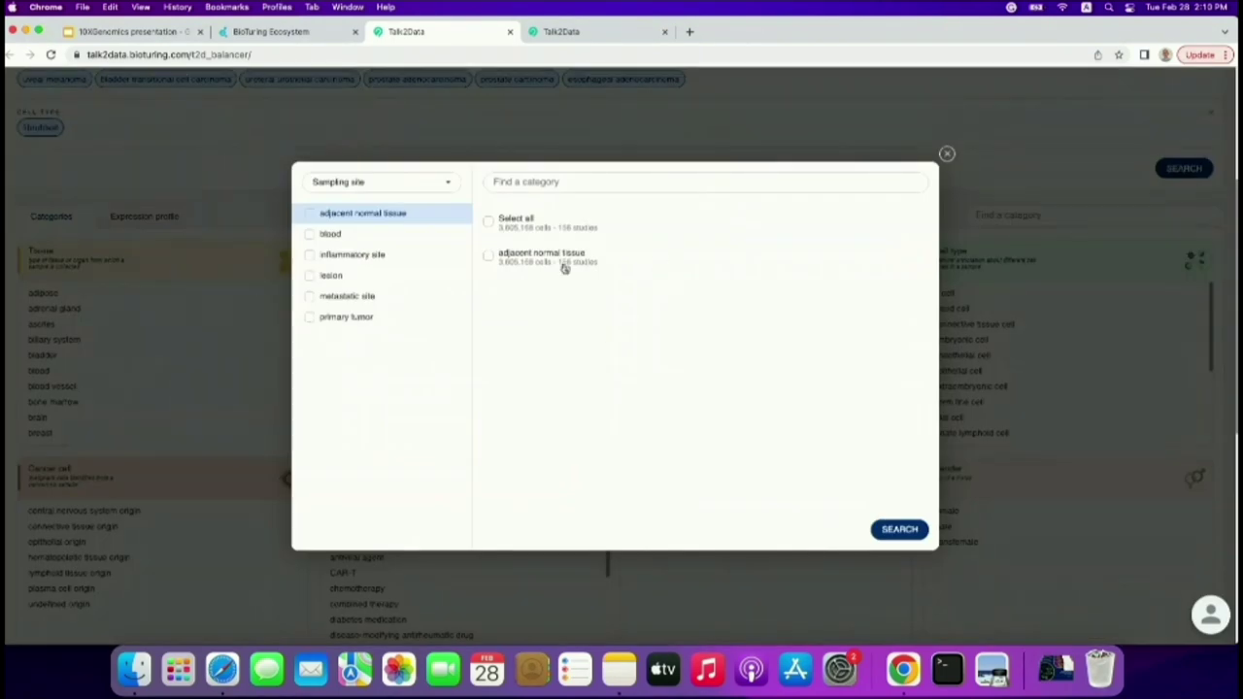
left_click(309, 214)
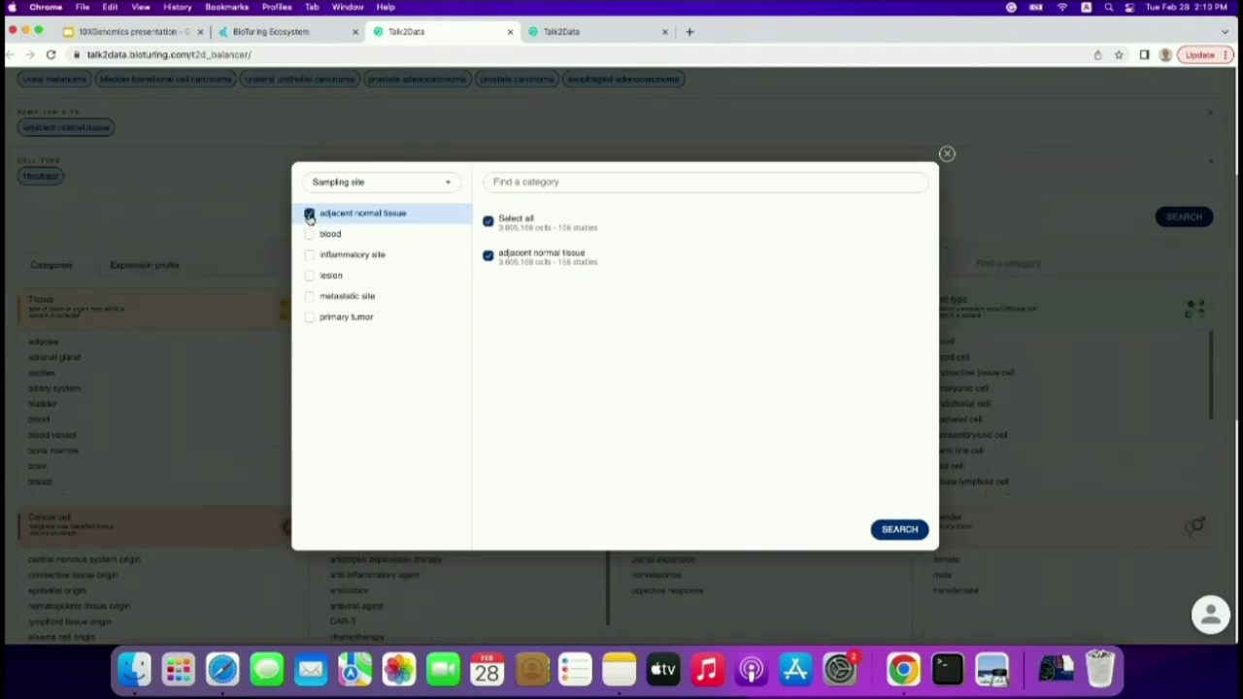
left_click(309, 319)
left_click(887, 530)
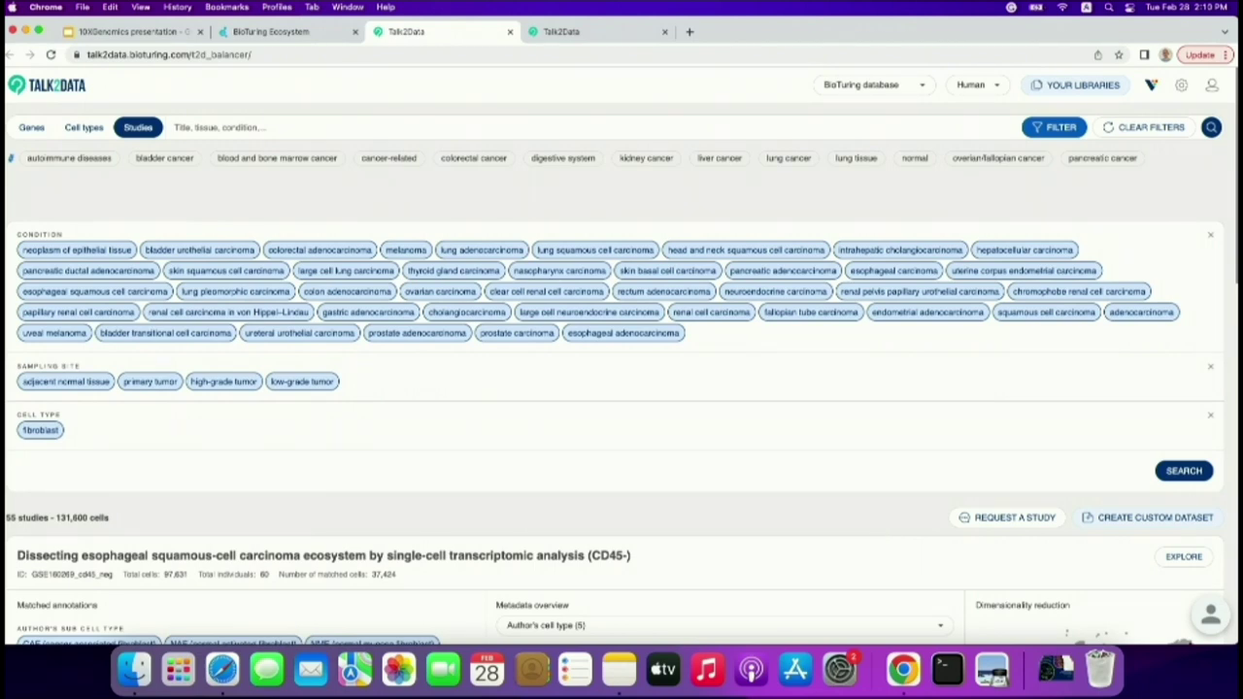
Run the filtered search and save its 131,600 cells as custom dataset 'fibroblast'.
left_click(1181, 472)
scroll(580, 500, "down", 2)
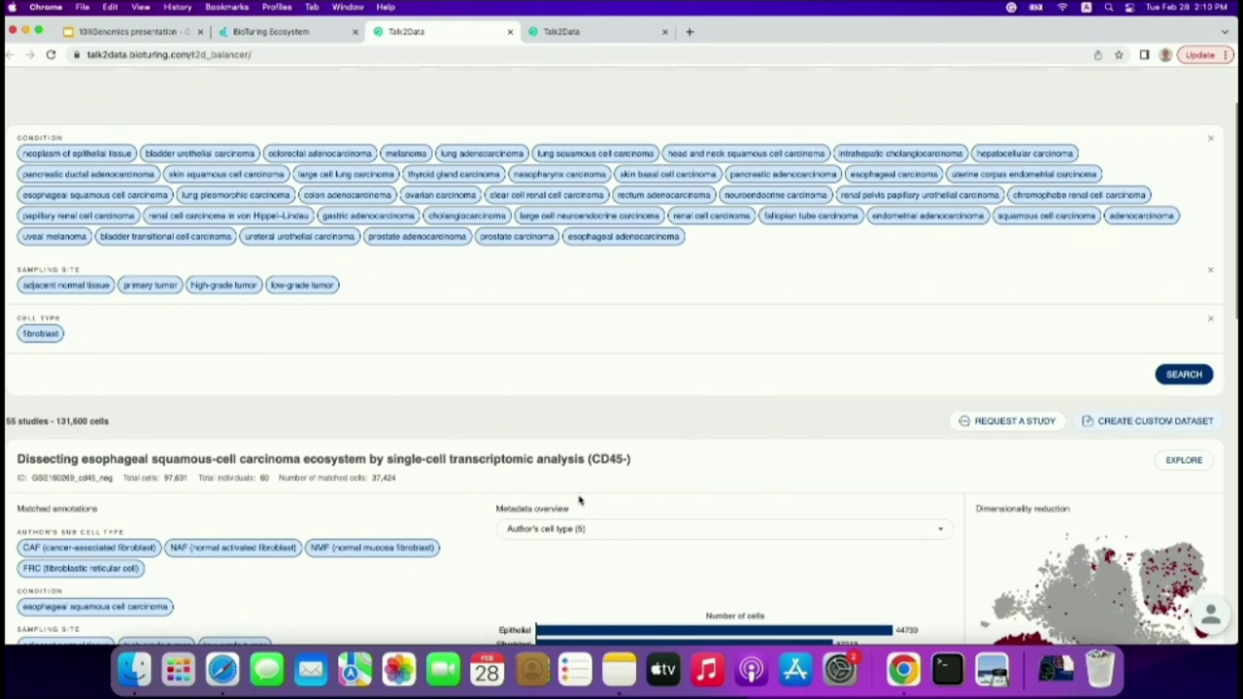
left_click(1163, 432)
left_click(632, 174)
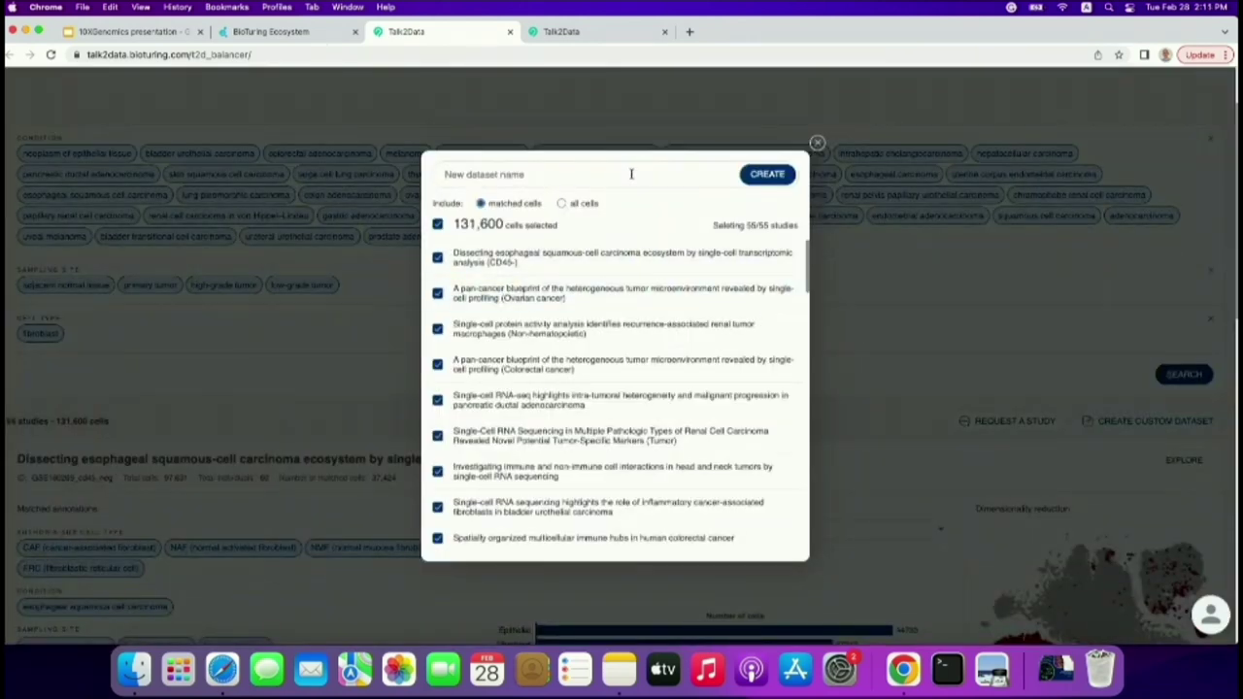
type("fibroblast")
left_click(769, 173)
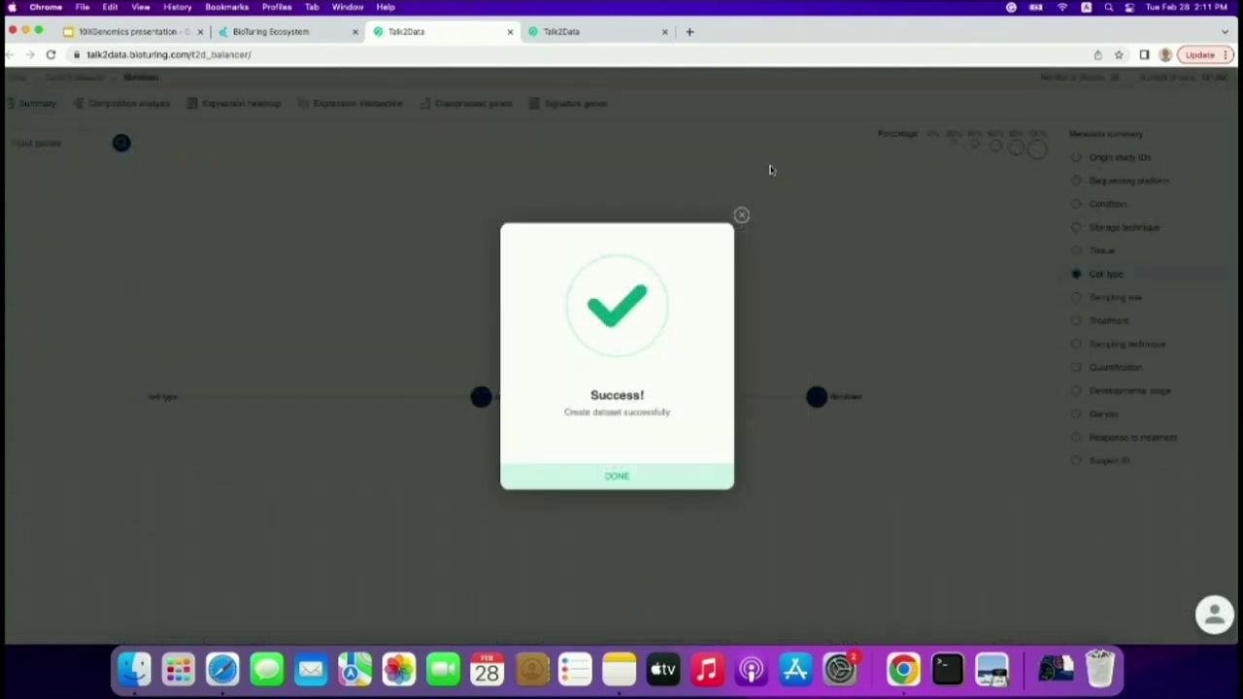
left_click(602, 476)
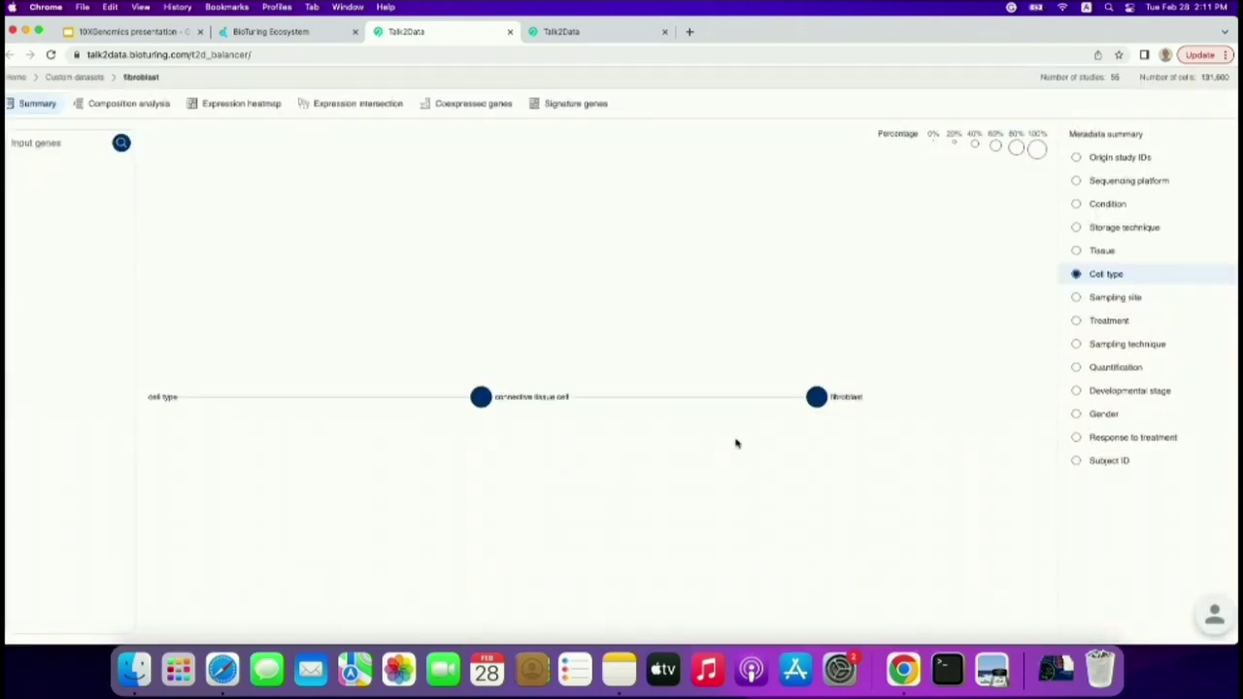
Compare signature genes by sampling site with out-group and in-group thresholds both set to 45.
mouse_move(816, 400)
left_click(569, 104)
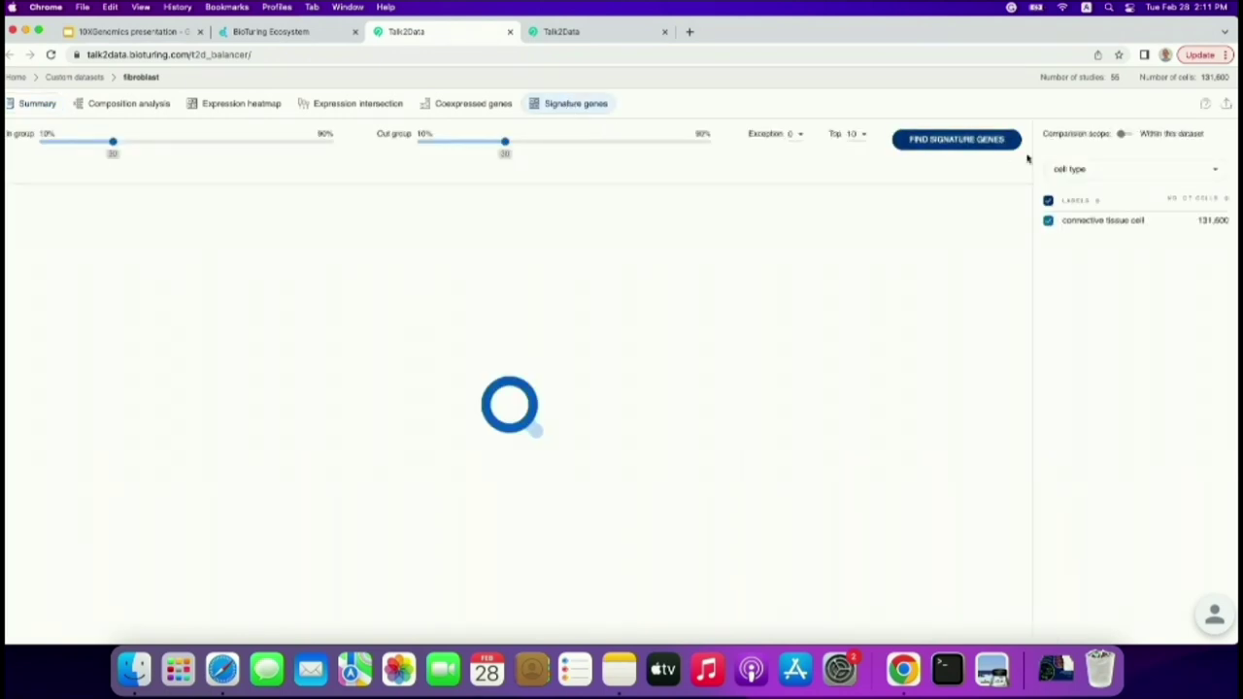
left_click(1090, 171)
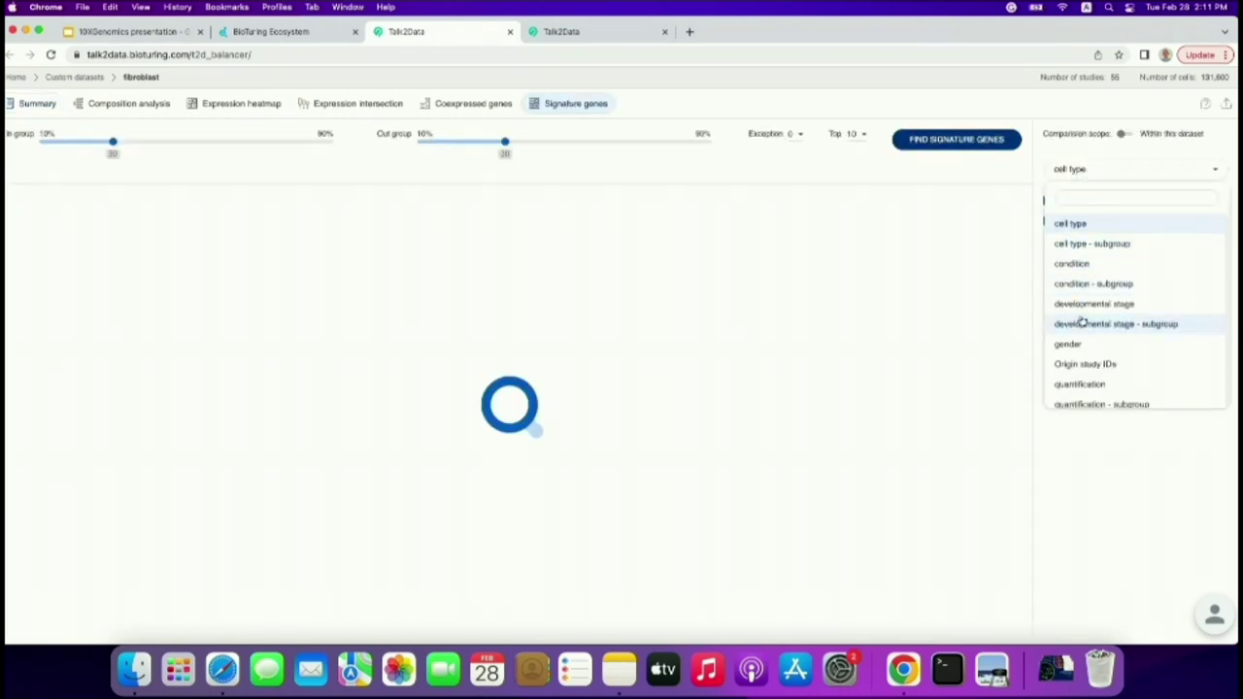
scroll(1078, 293, "down", 5)
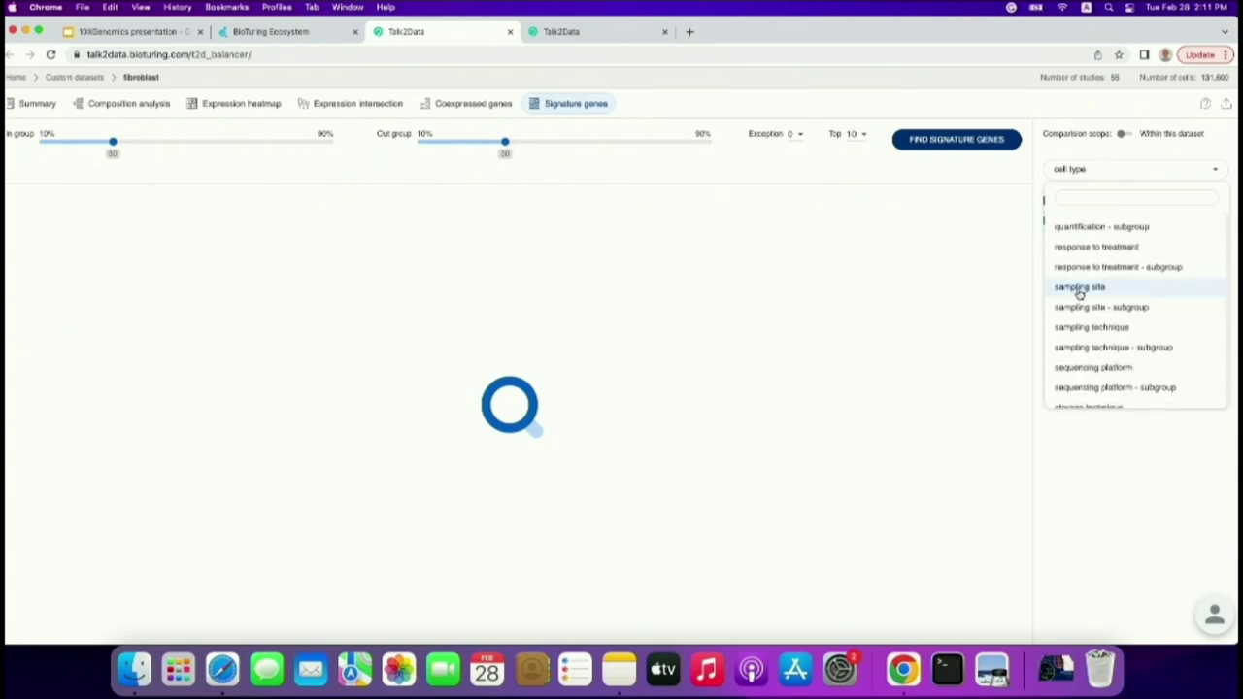
left_click(1079, 289)
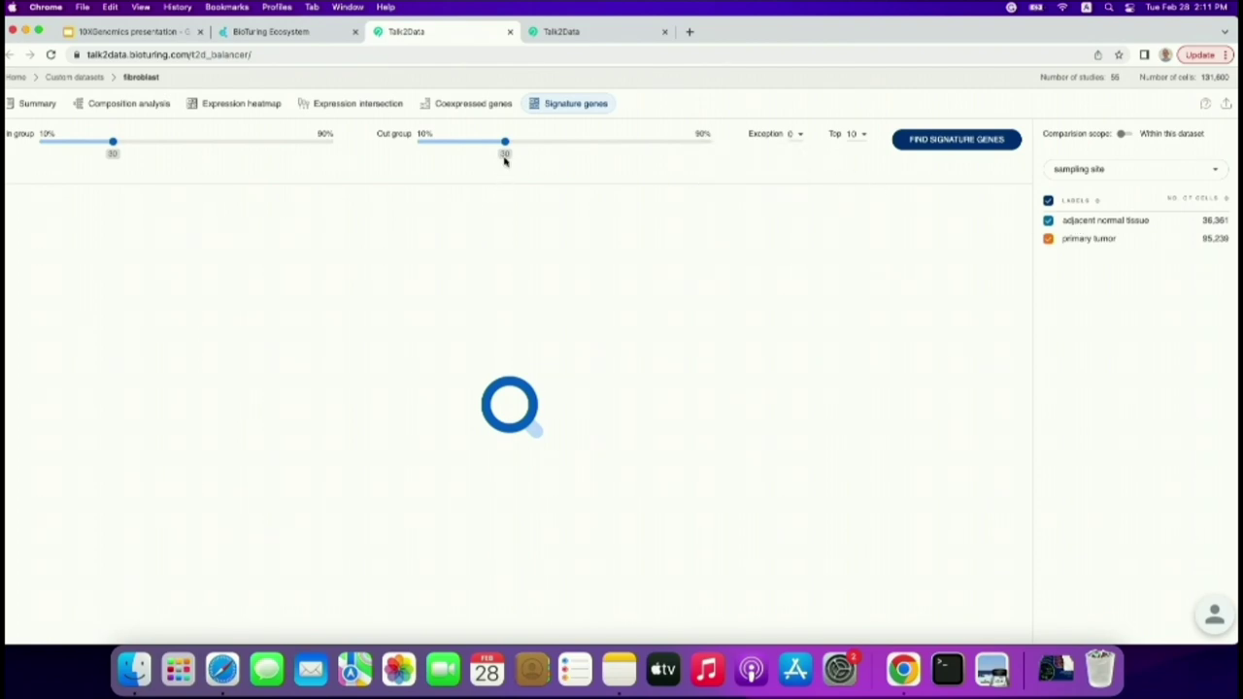
left_click_drag(505, 145, 549, 146)
left_click_drag(113, 145, 167, 145)
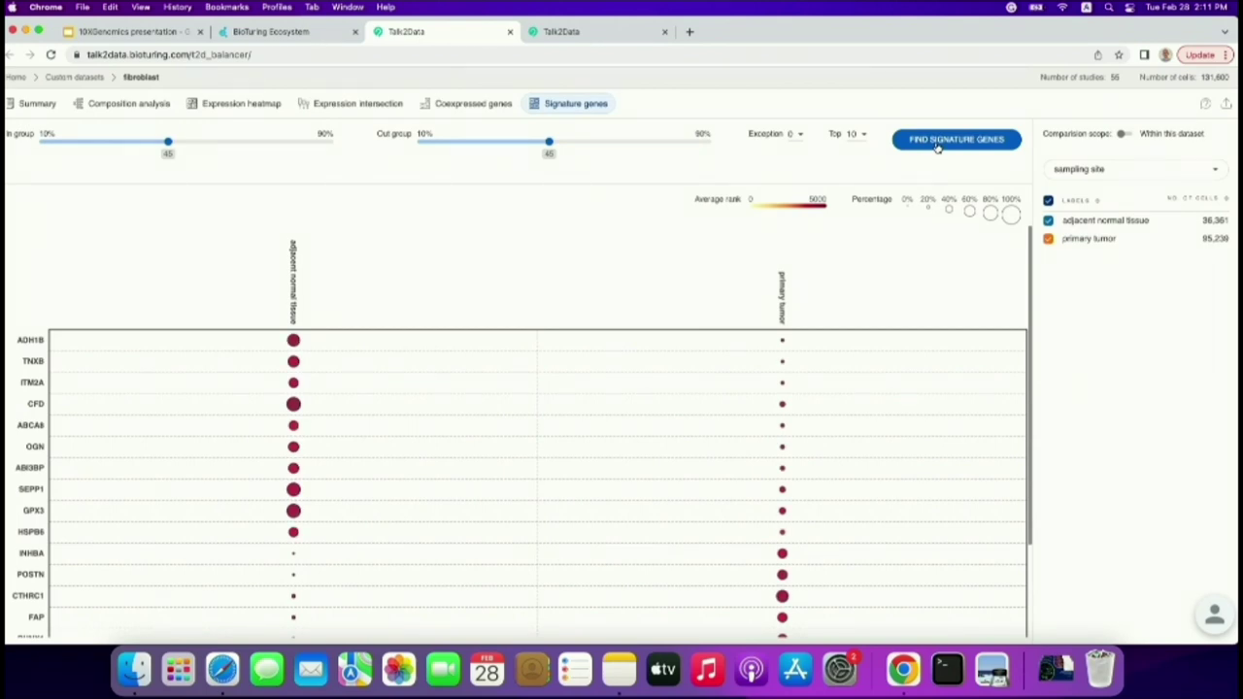
scroll(421, 460, "down", 1)
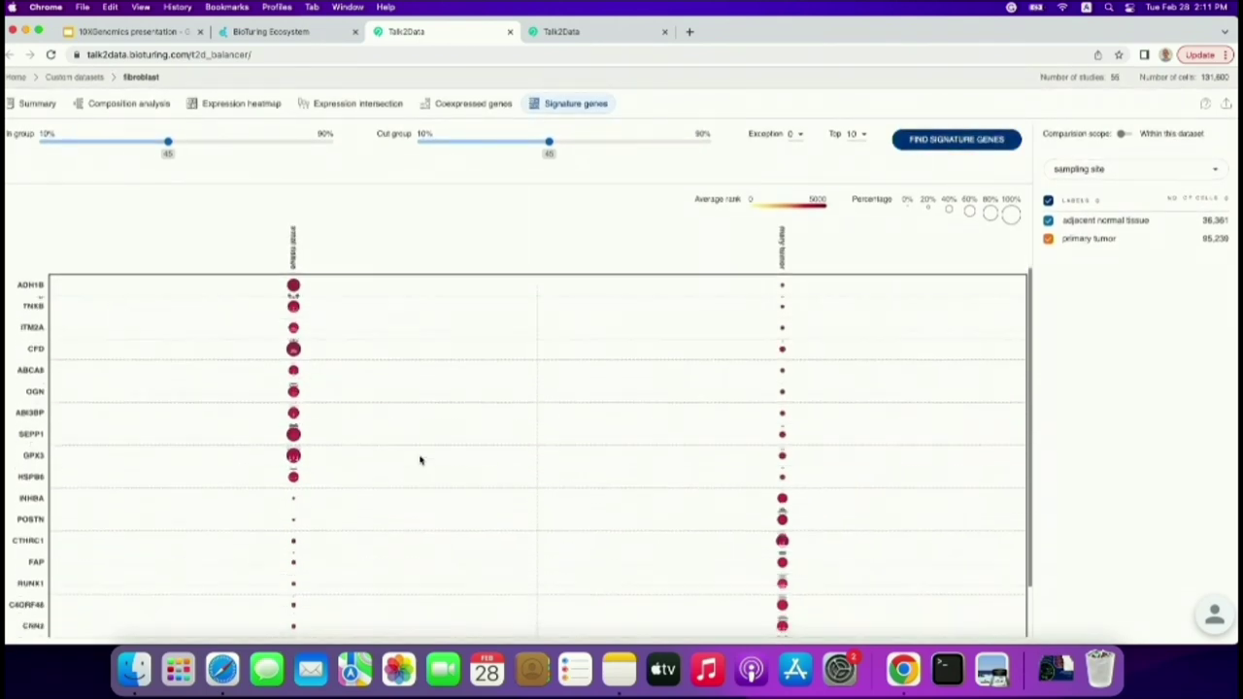
scroll(420, 460, "down", 1)
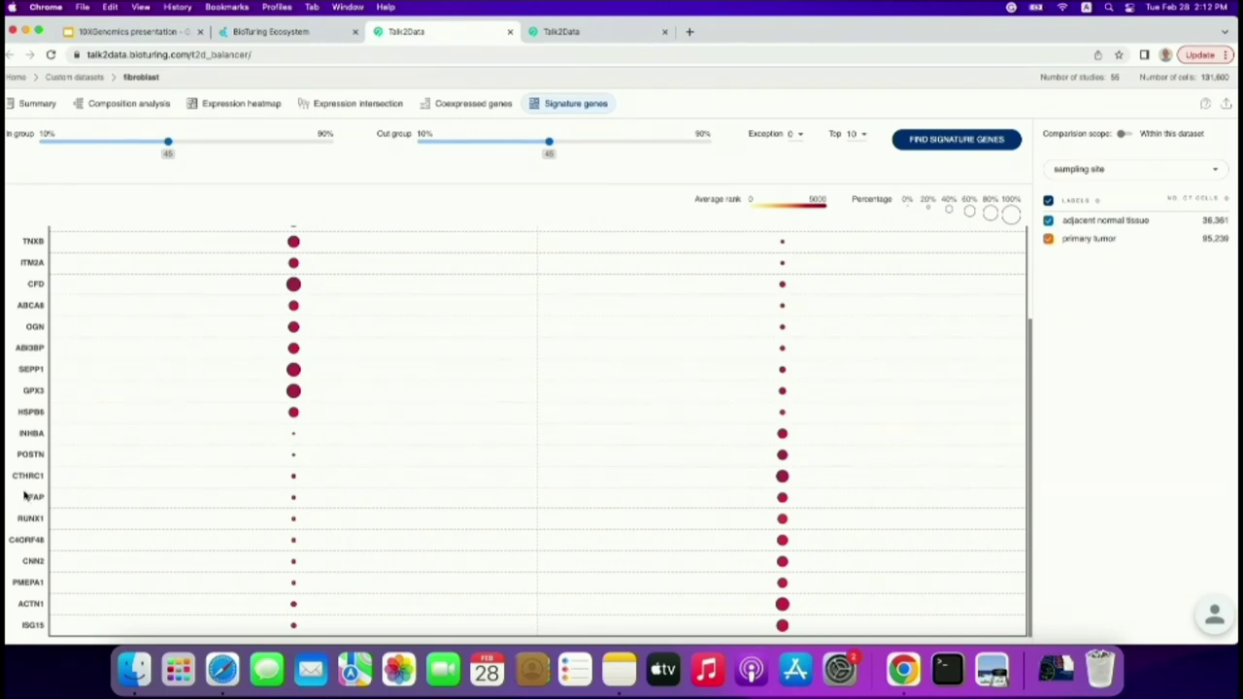
scroll(749, 386, "up", 3)
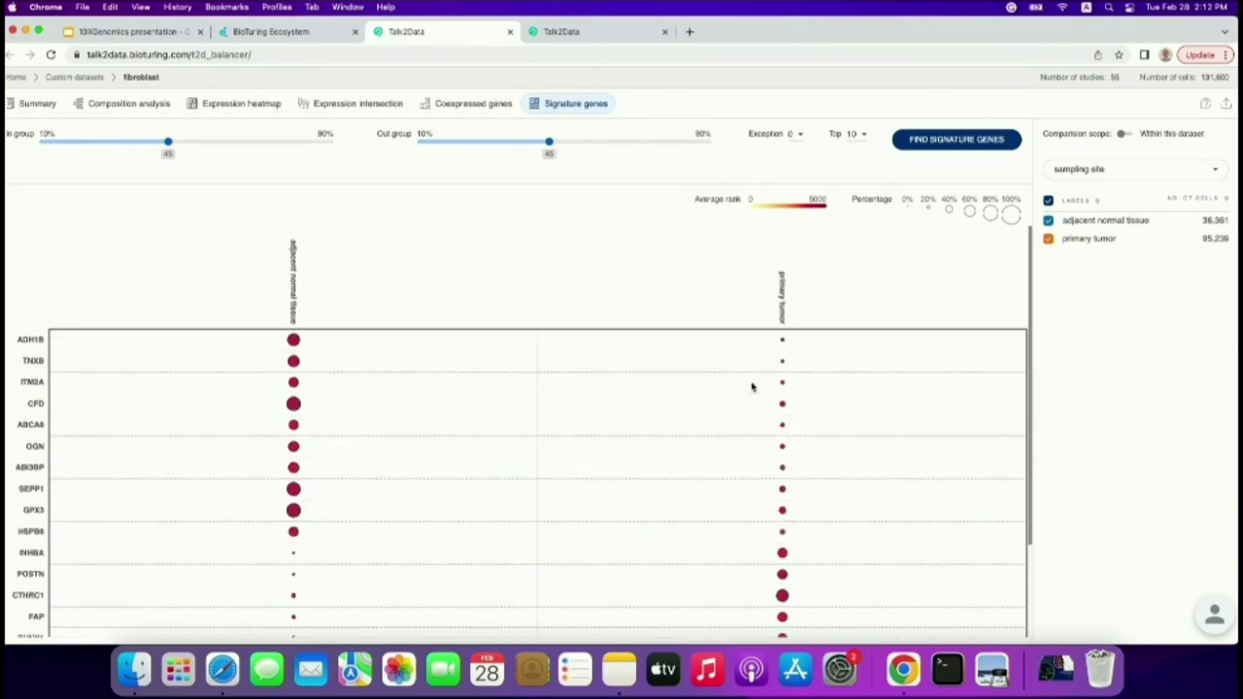
scroll(752, 388, "down", 3)
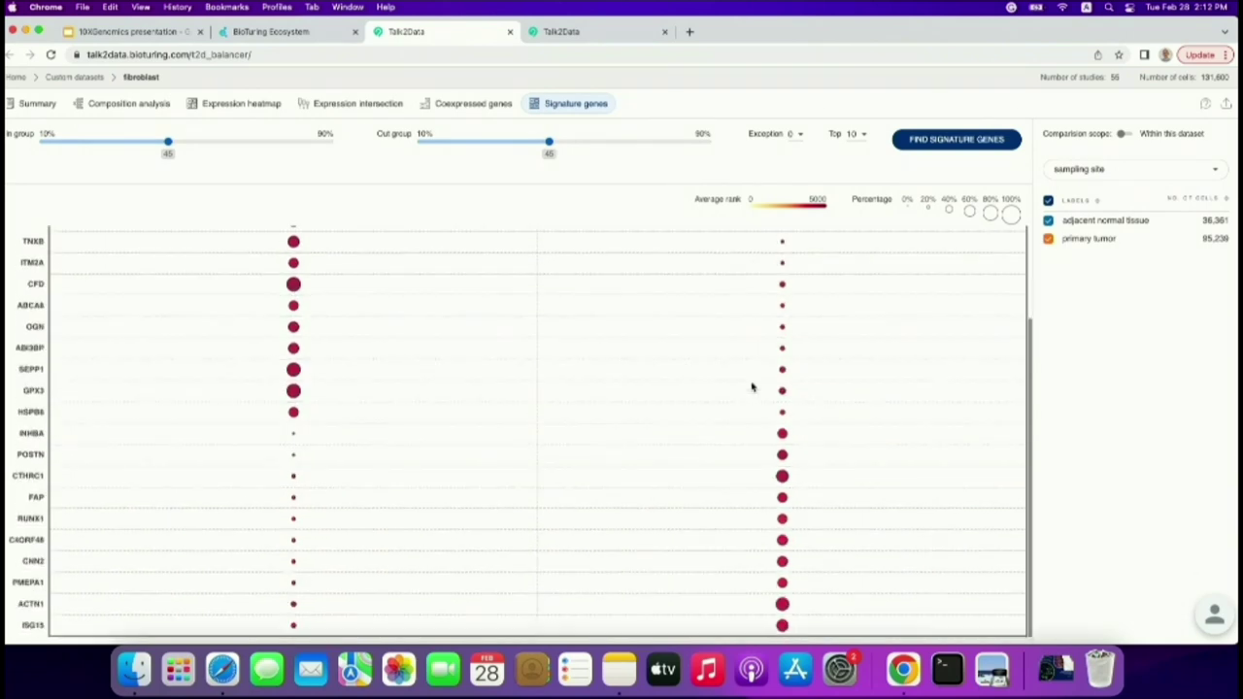
left_click(251, 37)
Search Talk2Data for the gene FAP and show its 10X Visium spatial results.
left_click(583, 360)
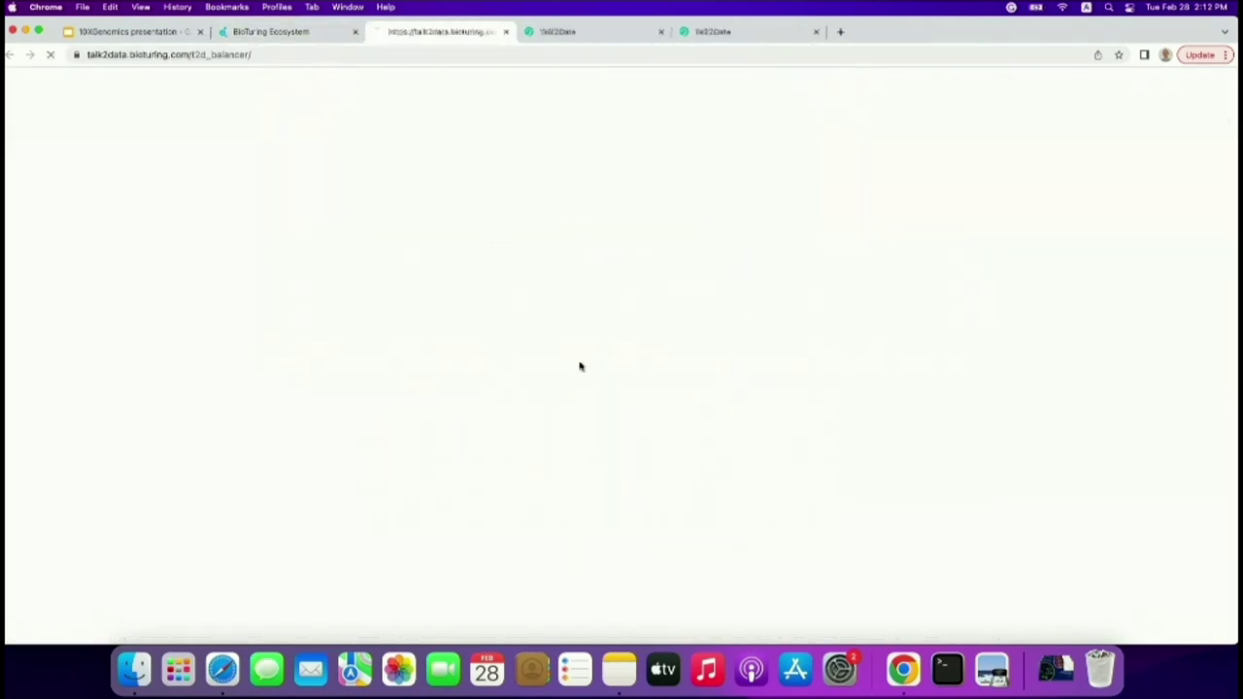
left_click(559, 254)
type("FAP")
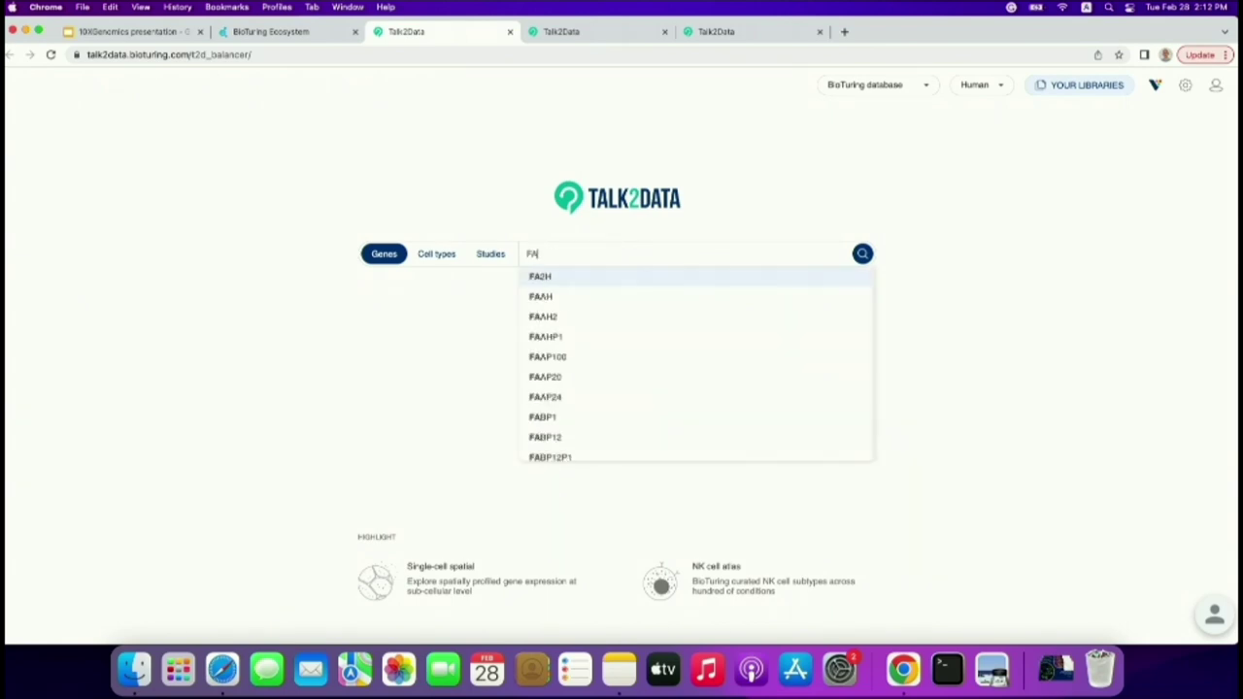
left_click(563, 278)
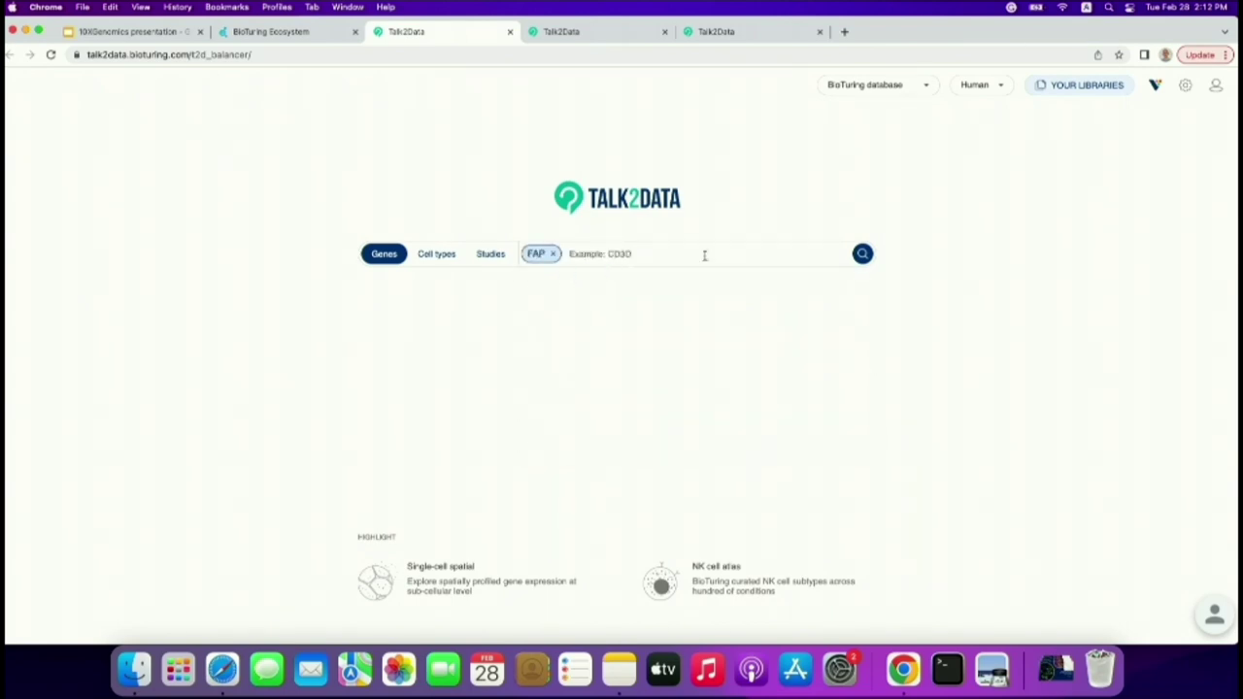
left_click(862, 254)
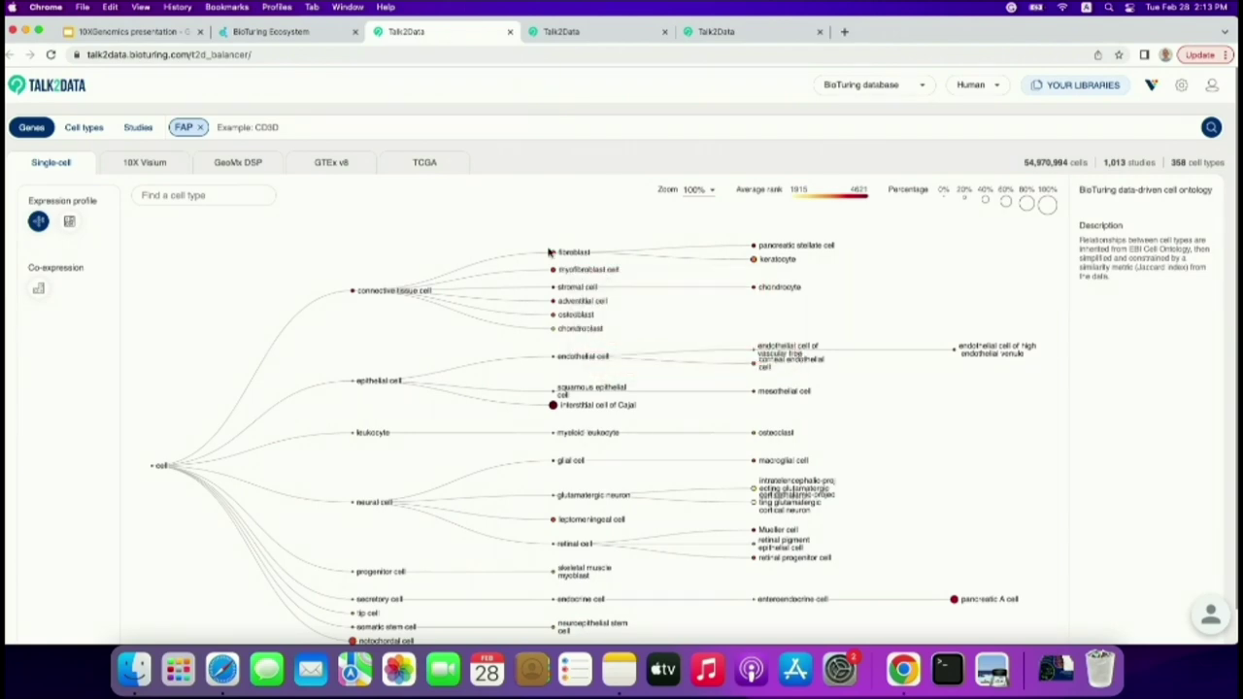
left_click(155, 164)
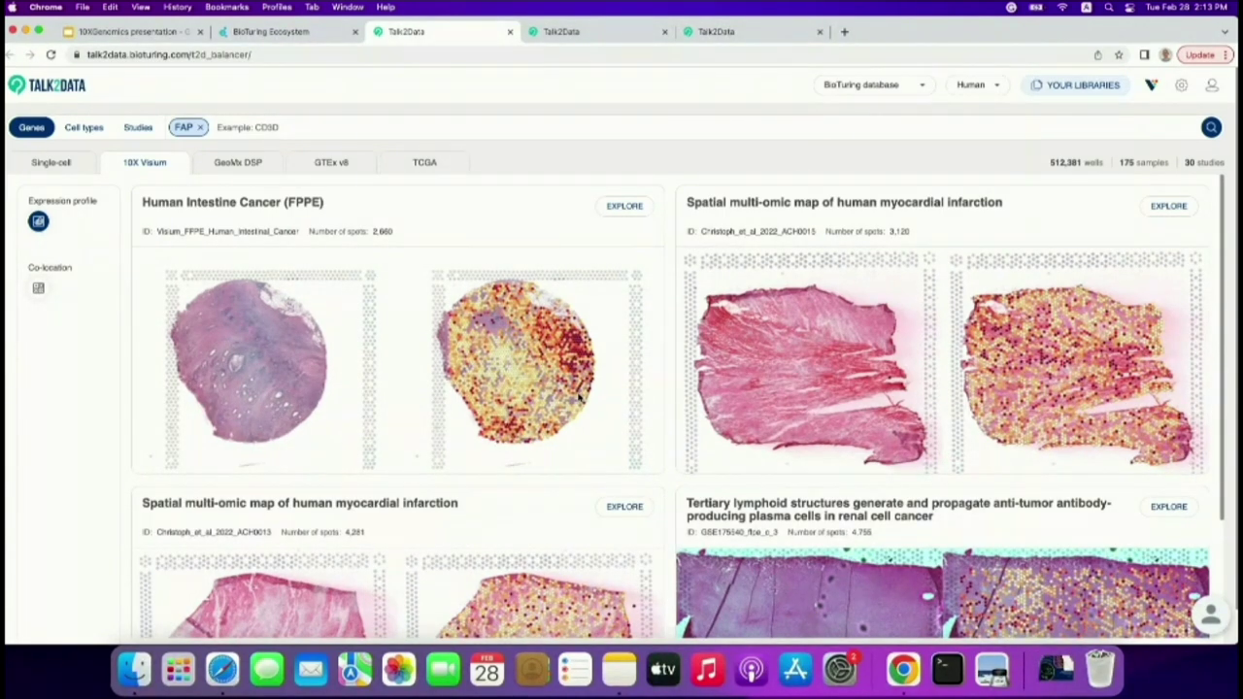
Scroll the FAP Visium dataset cards down to the Human Breast Cancer (FFPE) study.
scroll(580, 398, "down", 1)
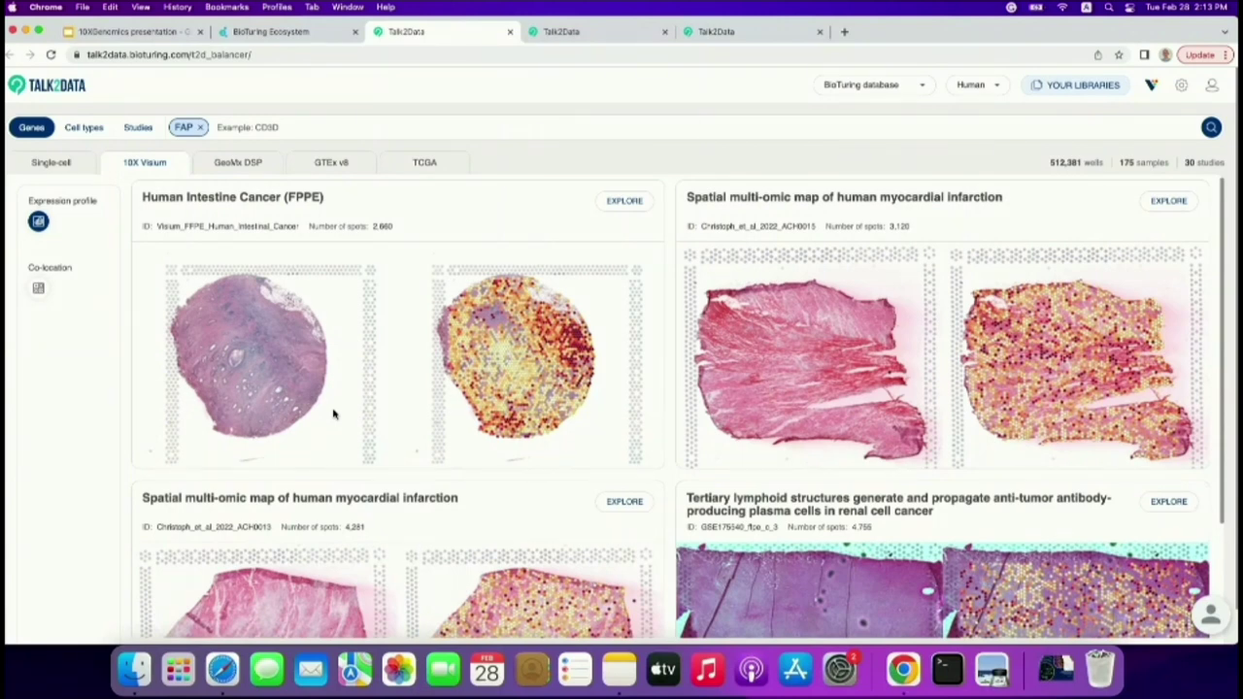
scroll(333, 413, "down", 5)
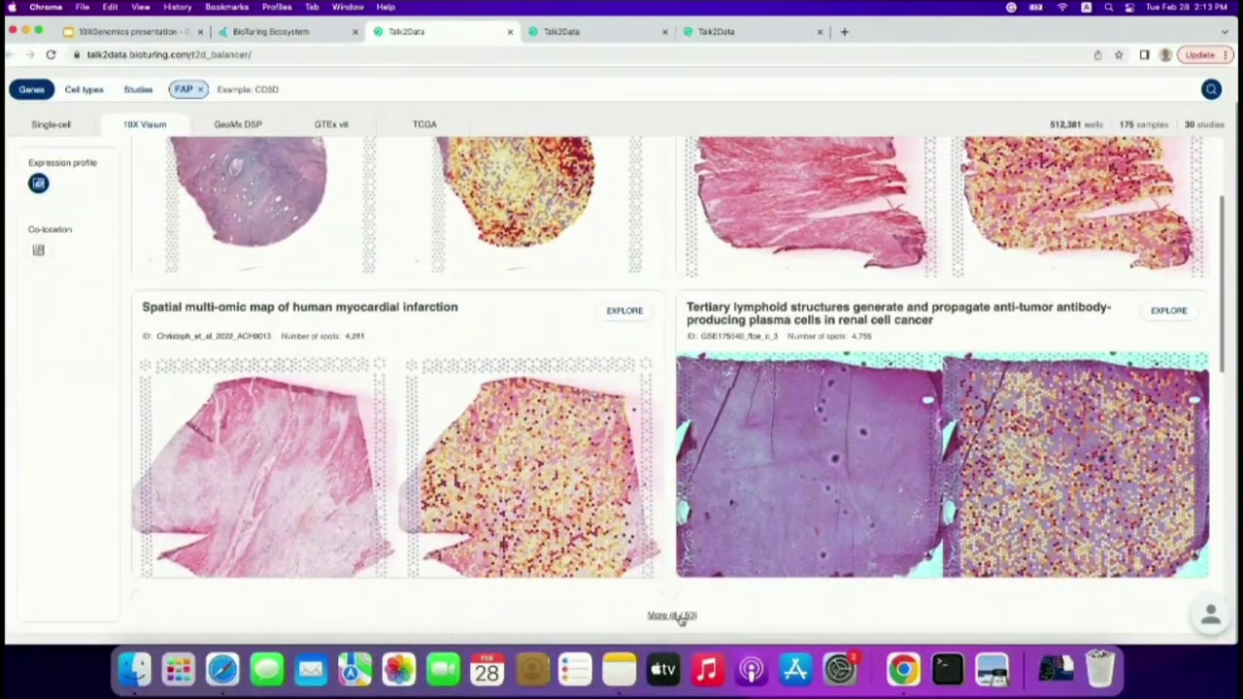
scroll(621, 561, "down", 8)
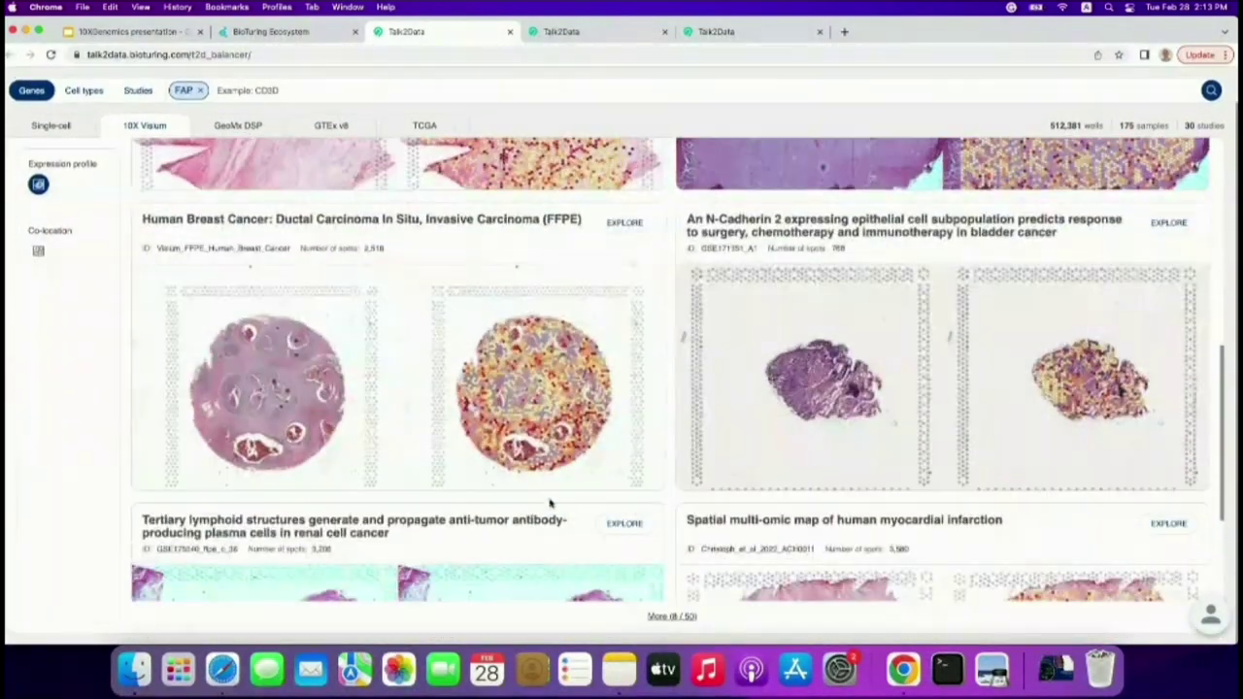
left_click(625, 223)
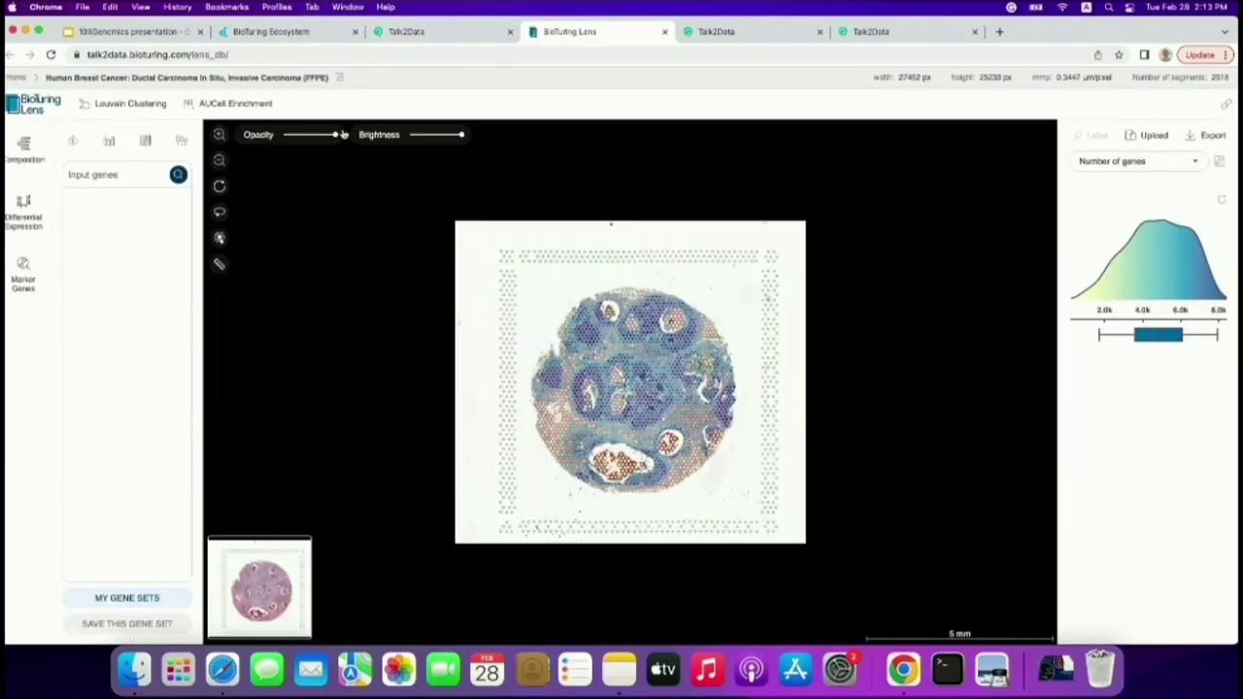
left_click_drag(349, 134, 283, 135)
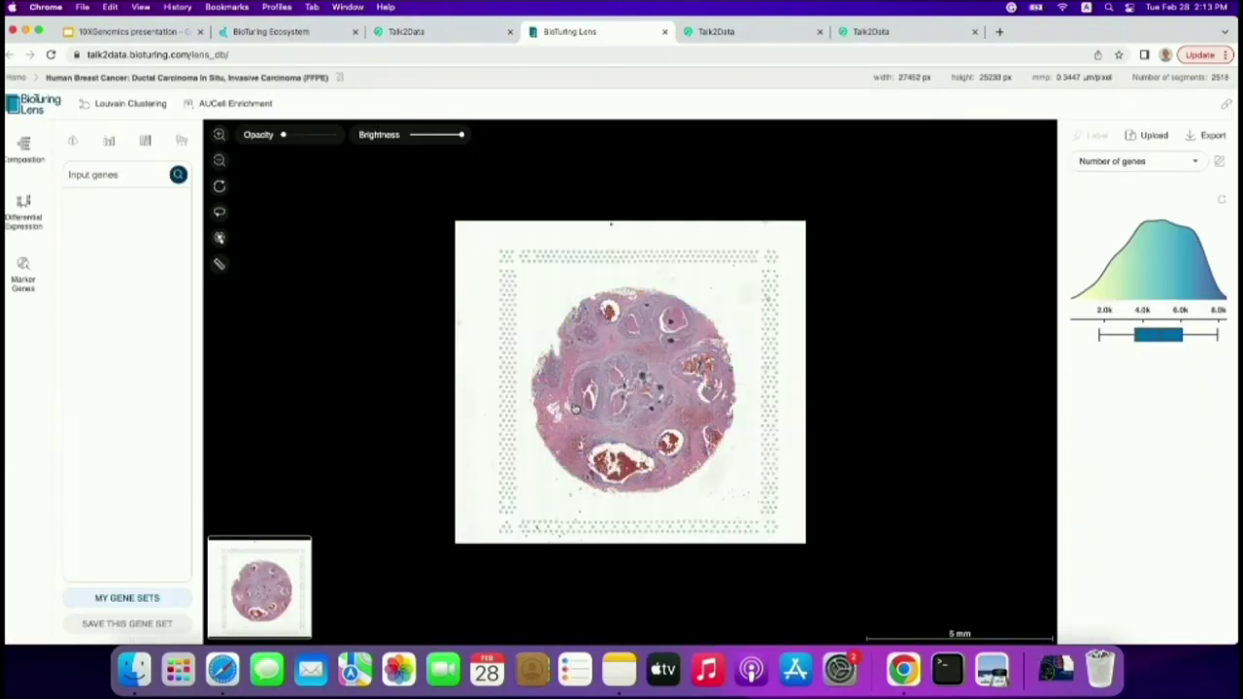
scroll(583, 390, "up", 3)
scroll(616, 258, "up", 3)
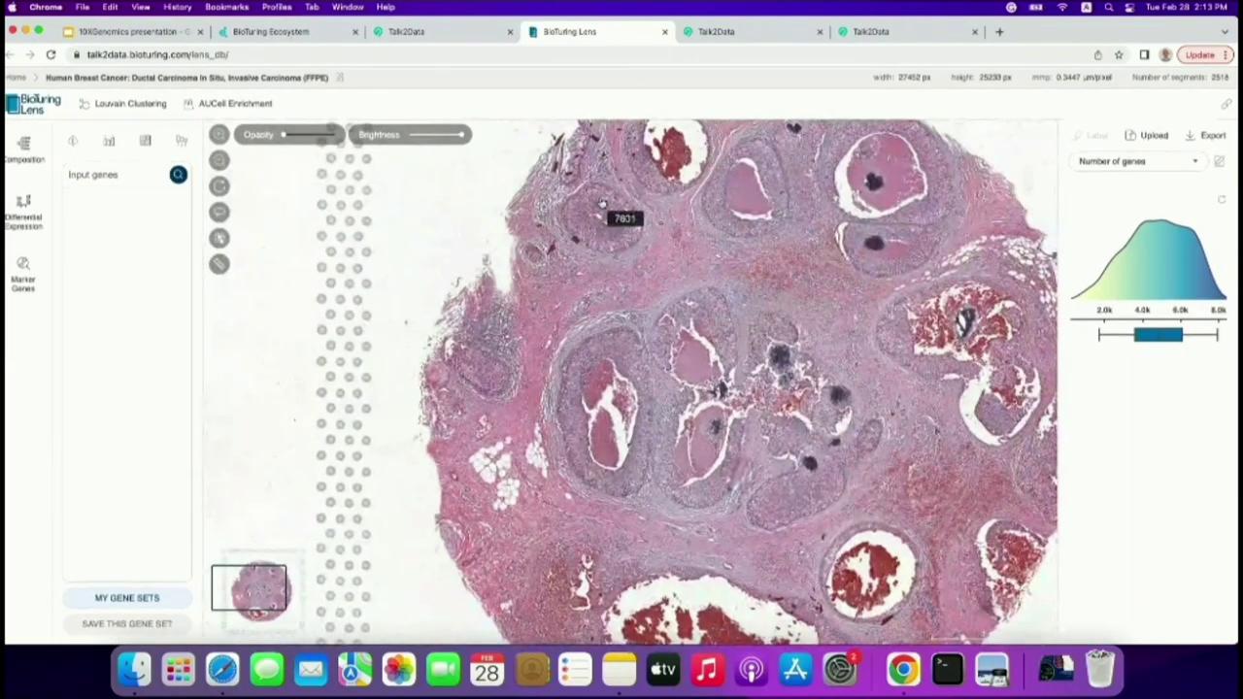
scroll(625, 216, "up", 4)
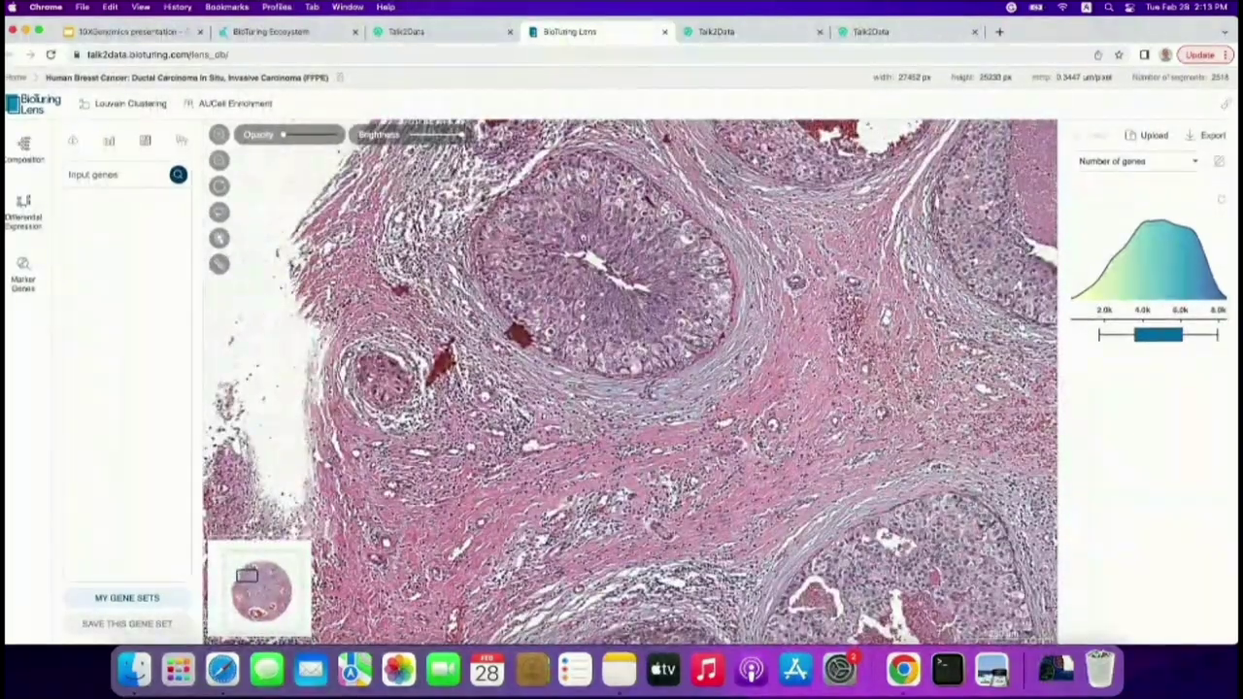
scroll(607, 201, "down", 6)
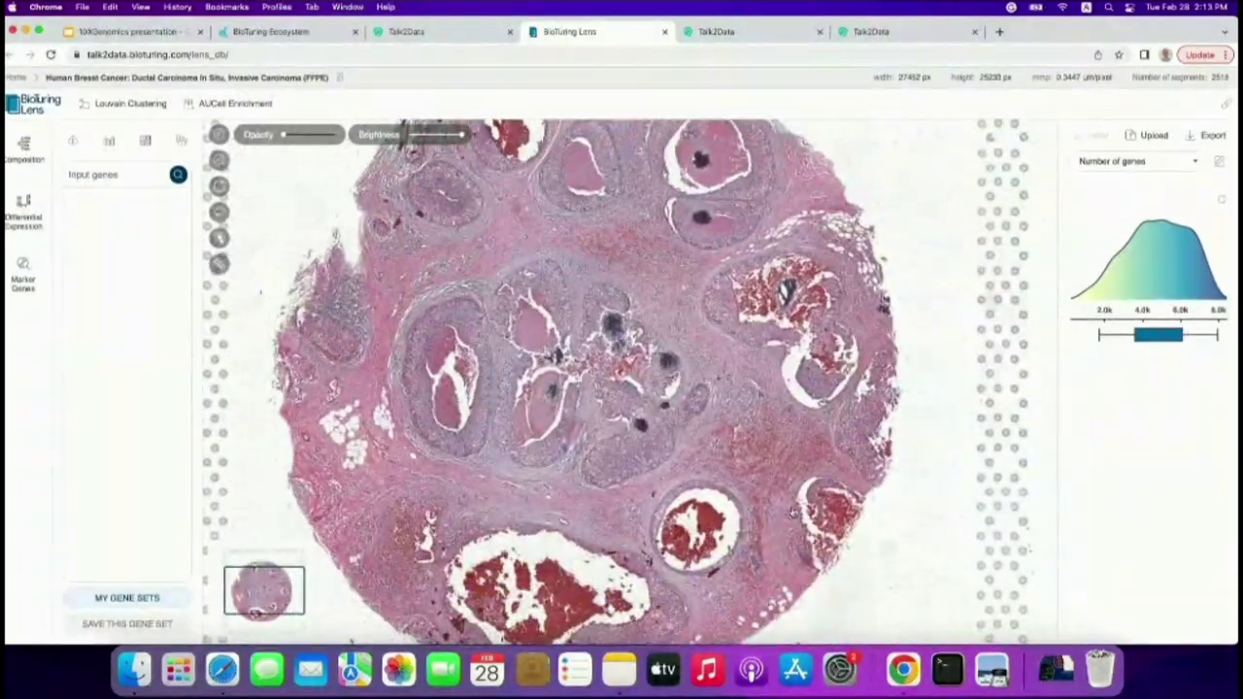
scroll(631, 389, "up", 5)
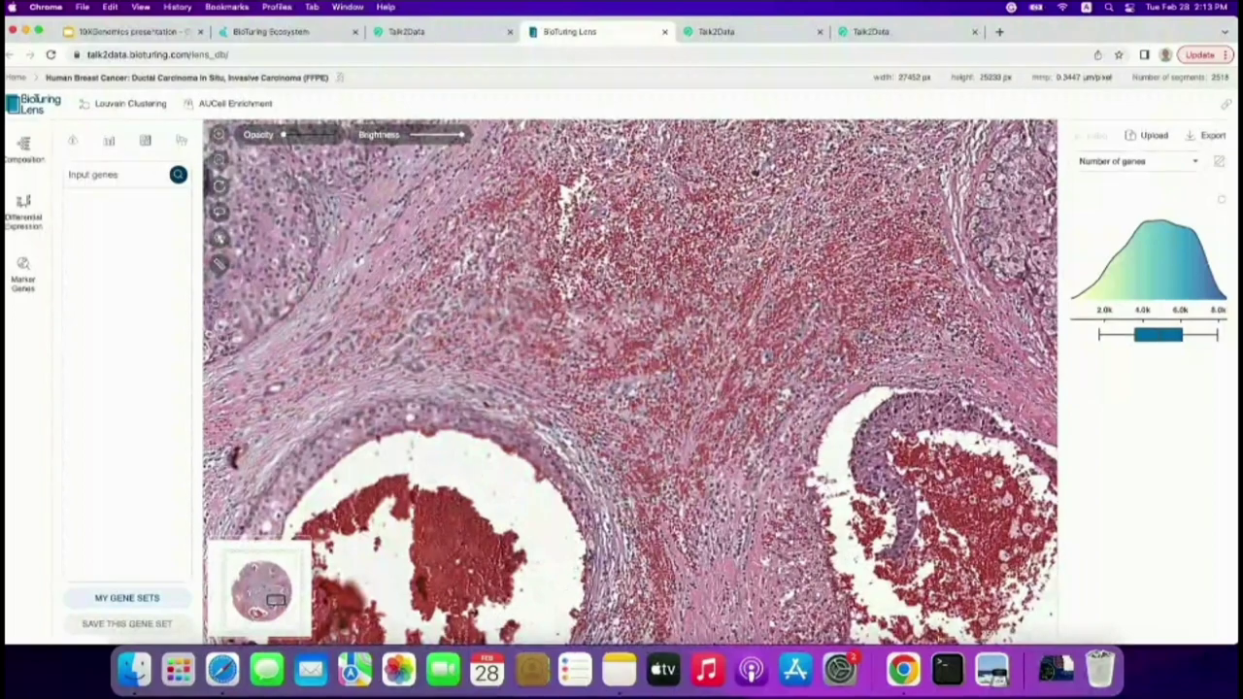
scroll(339, 471, "left", 4)
scroll(573, 378, "down", 5)
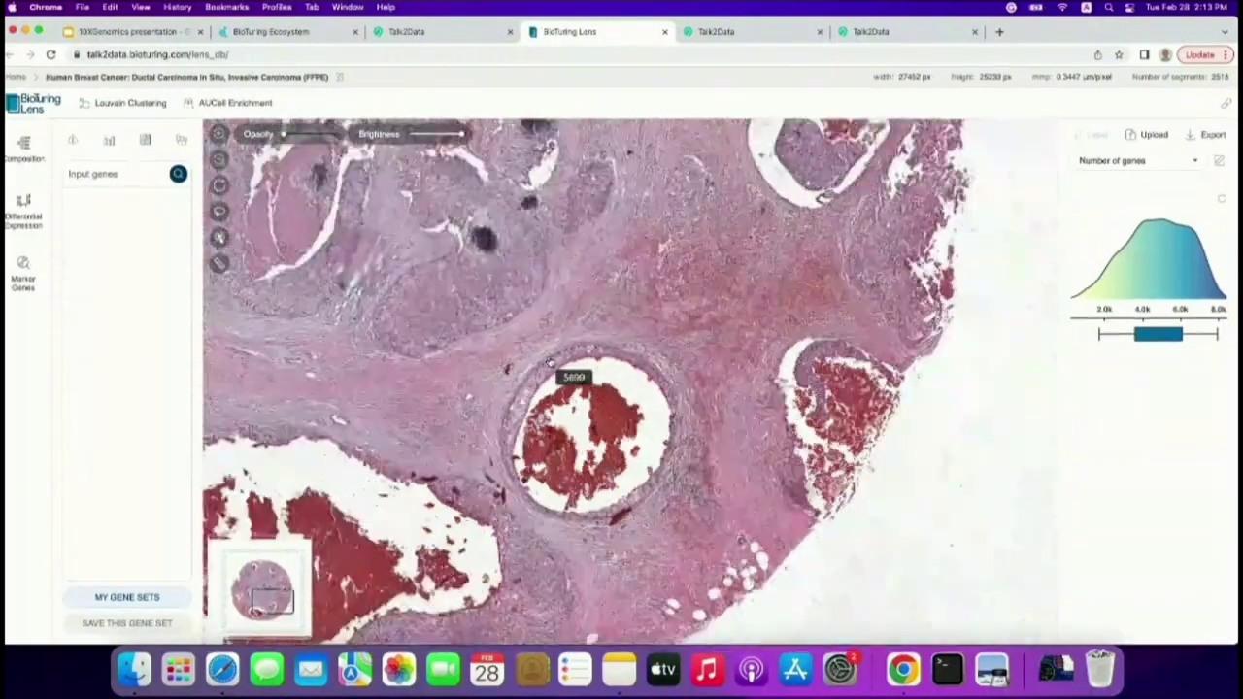
scroll(431, 276, "up", 1)
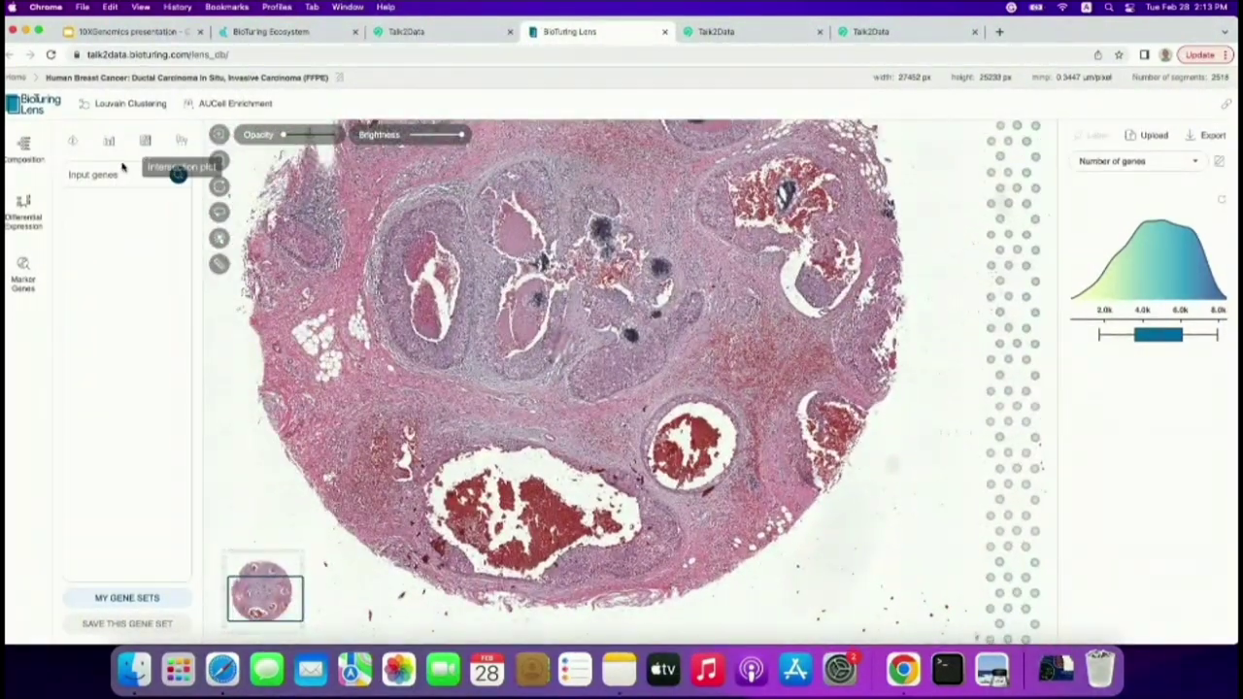
Plot FAP on the tissue spots in TPM with raised opacity, then remove FAP.
left_click(120, 173)
type("FAP")
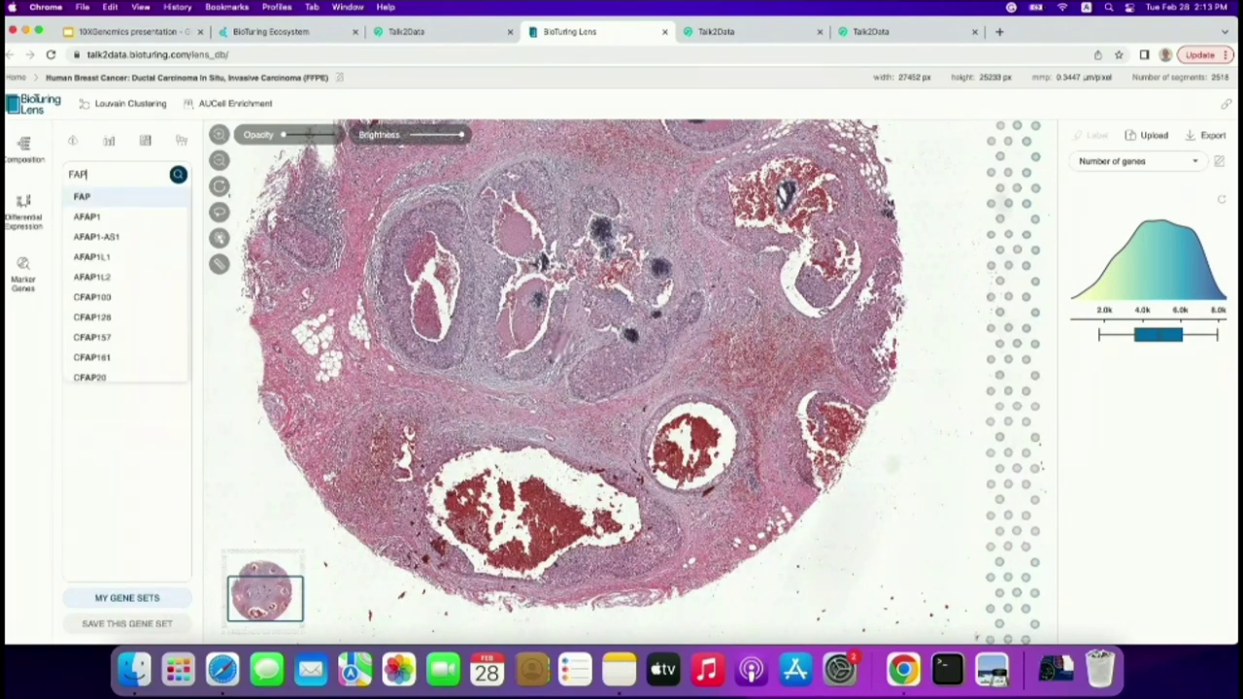
key("Return")
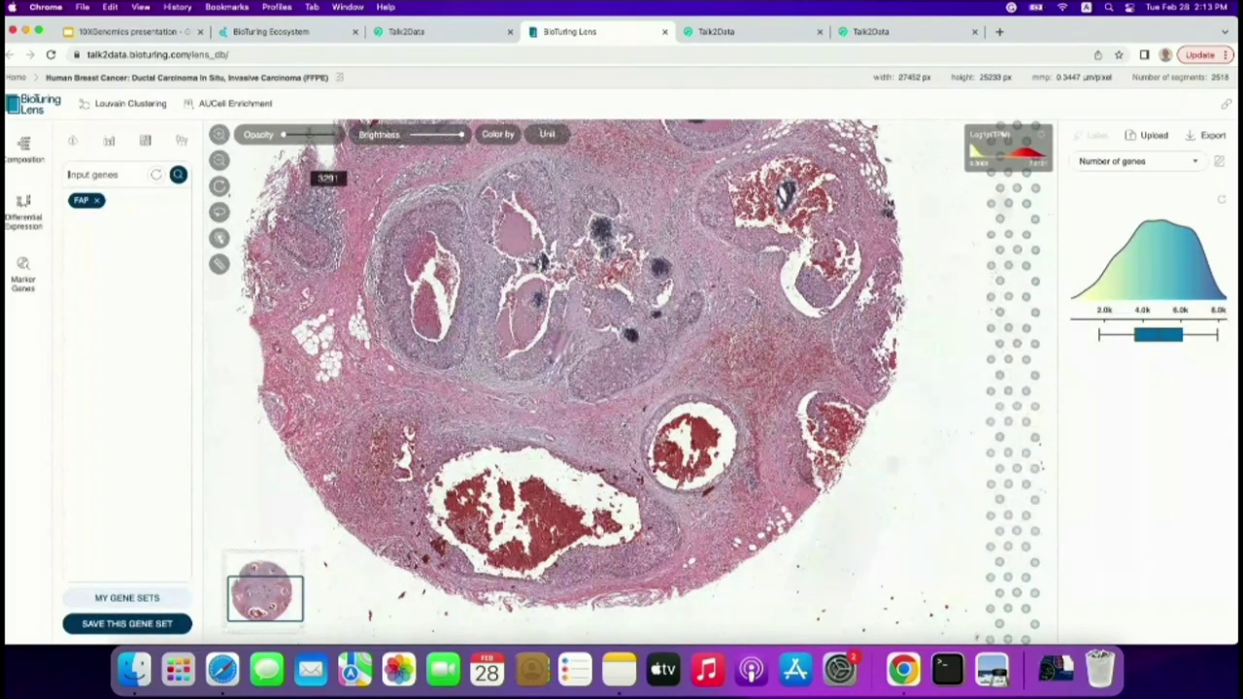
left_click_drag(284, 135, 326, 136)
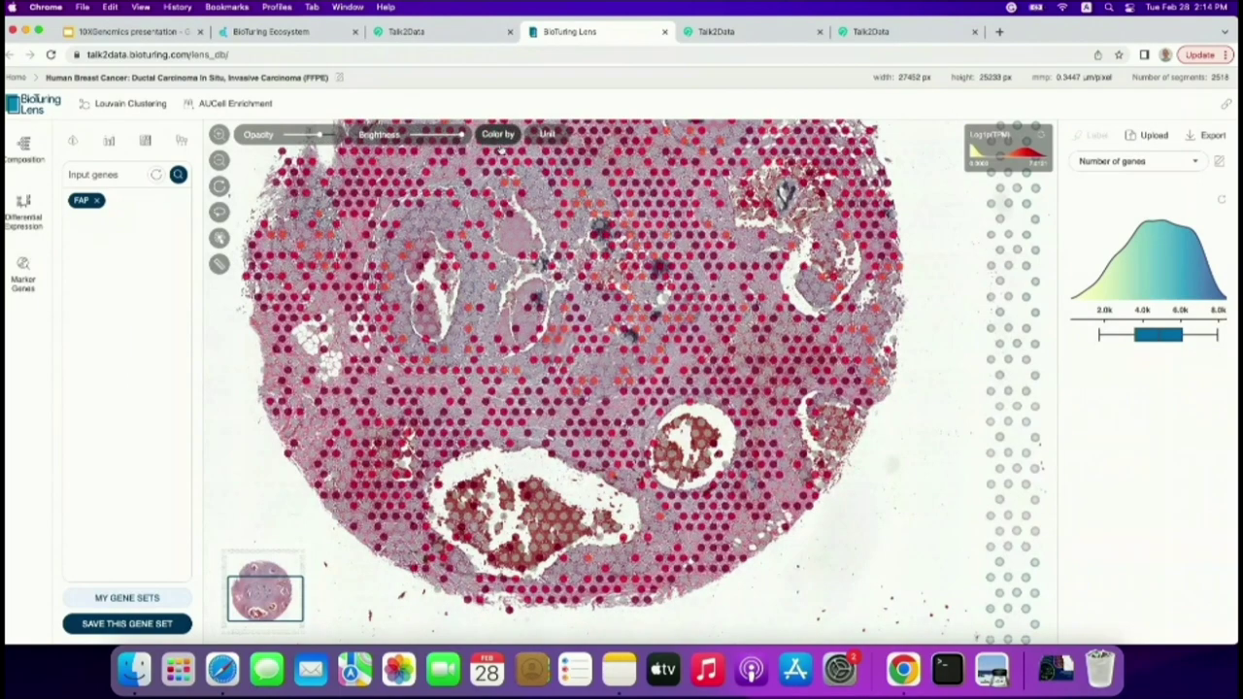
left_click(547, 134)
left_click(546, 176)
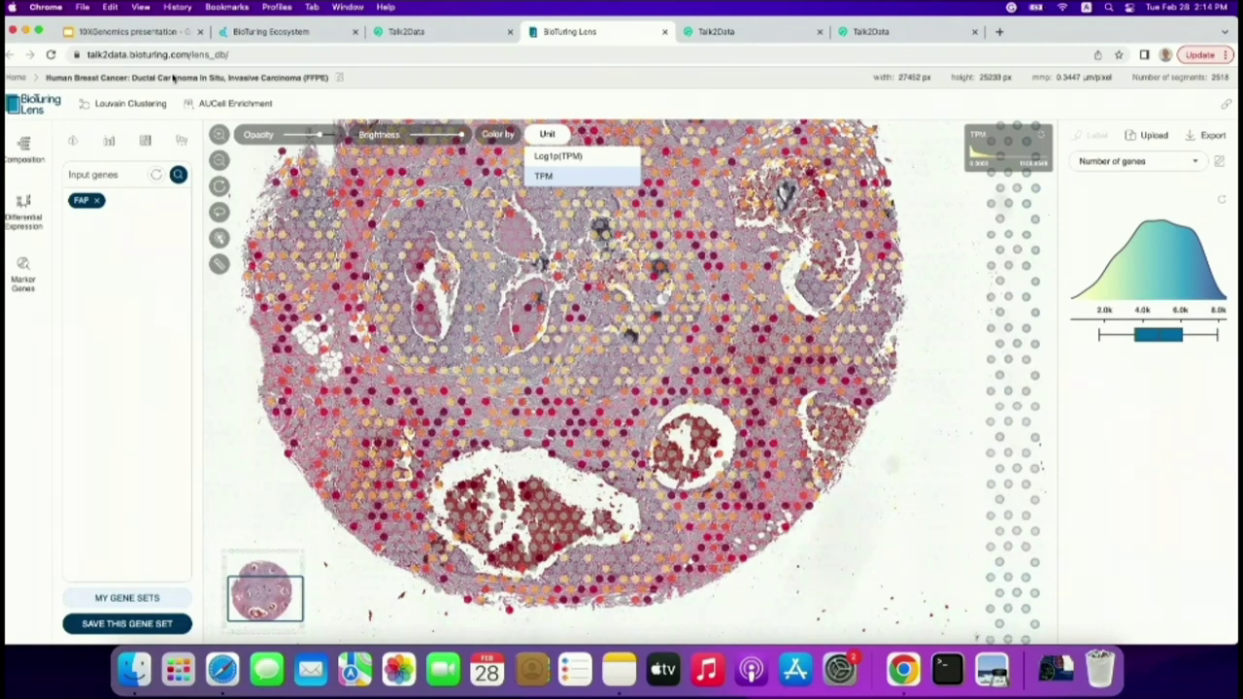
left_click(97, 201)
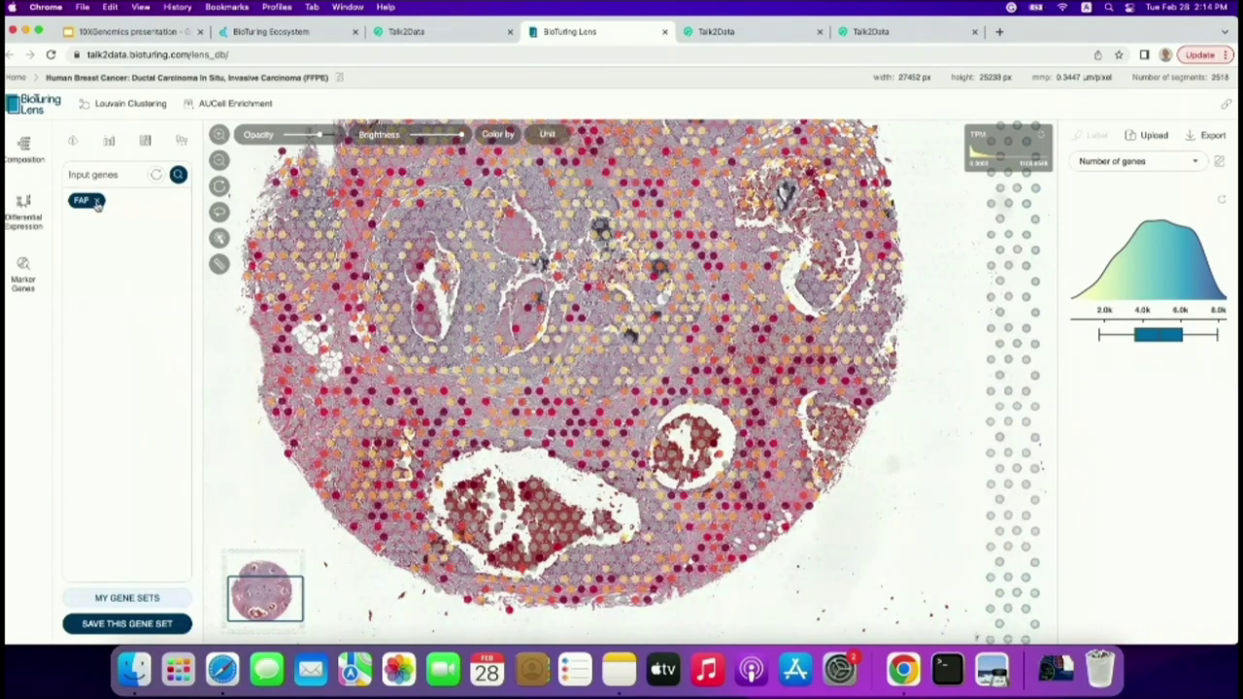
Plot ACTA2, zoom and pan to a blood-filled duct, then remove ACTA2.
type("ACTA2")
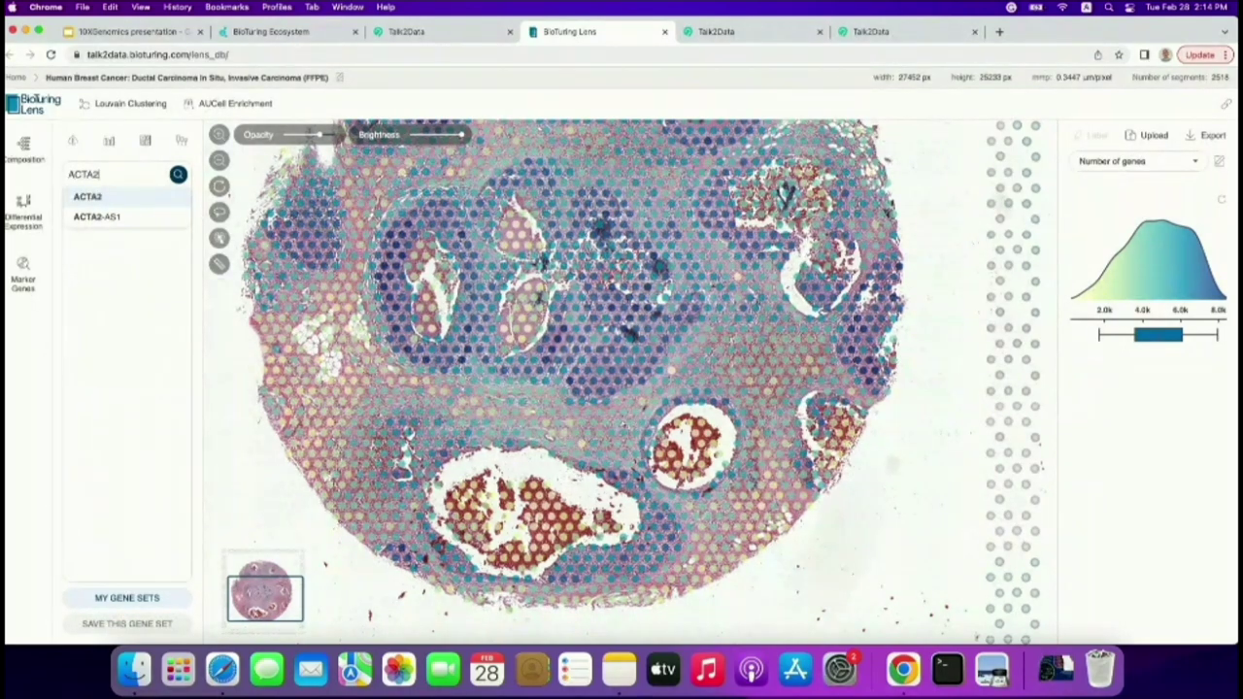
key("Return")
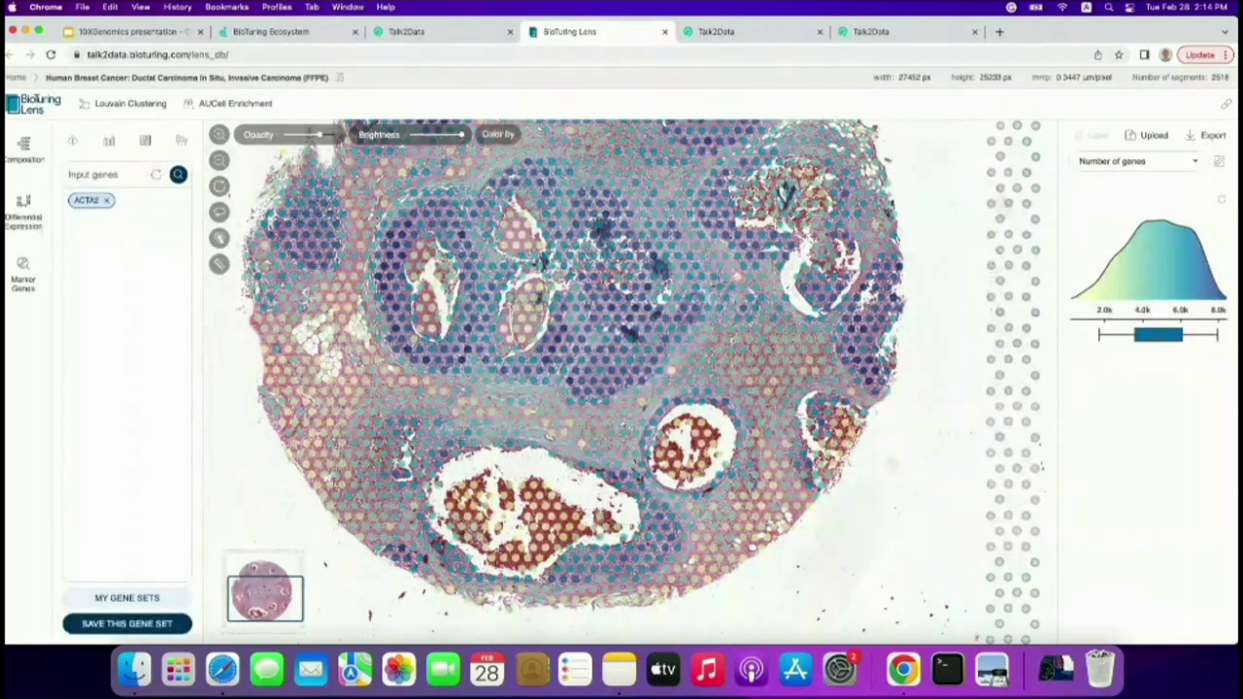
scroll(393, 325, "up", 5)
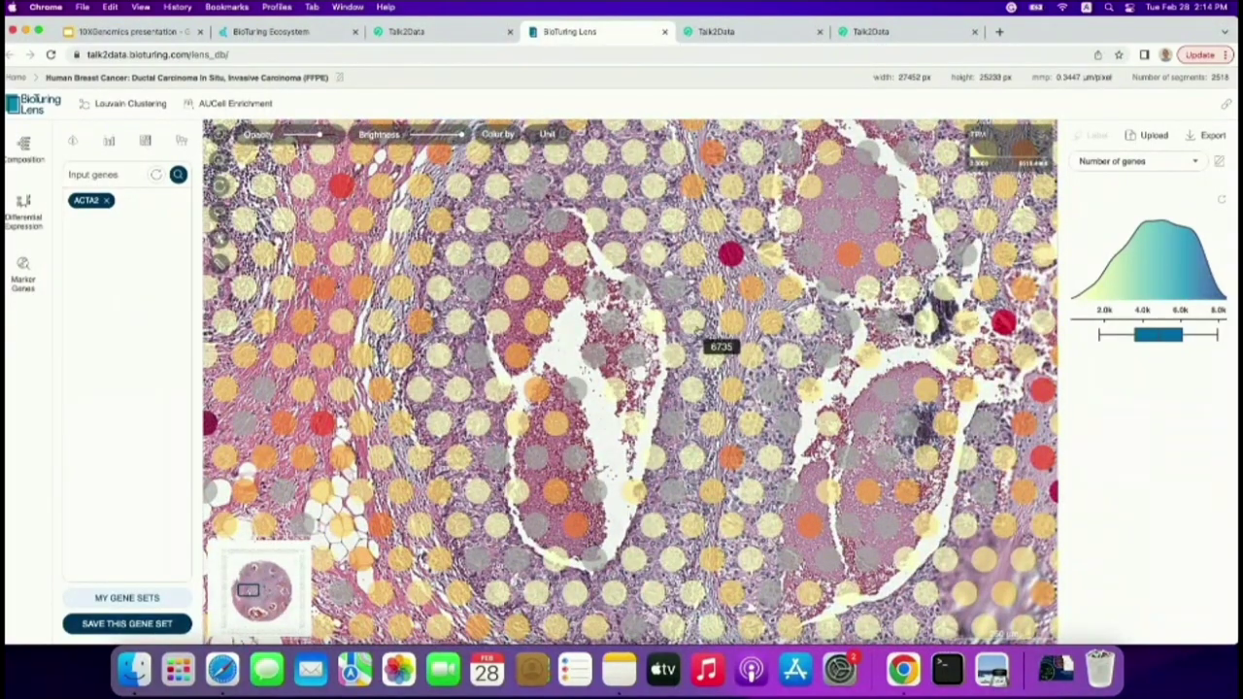
left_click_drag(718, 342, 471, 291)
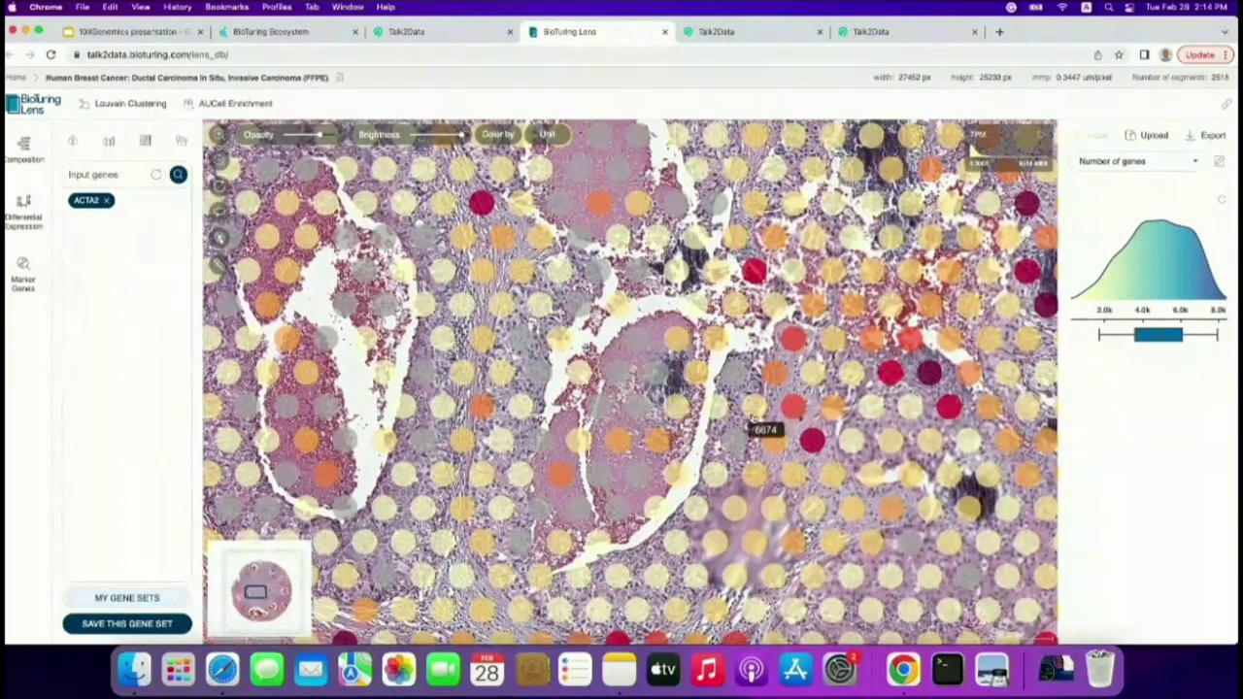
left_click_drag(788, 437, 568, 253)
left_click_drag(845, 408, 794, 227)
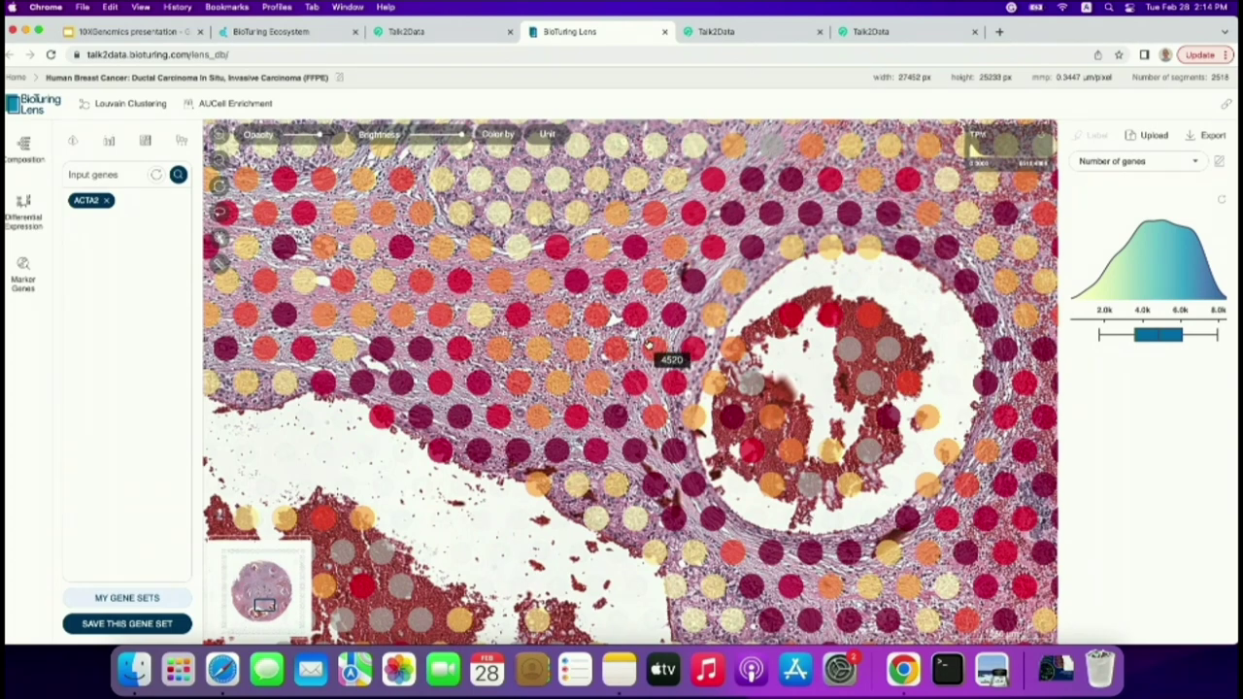
left_click(547, 134)
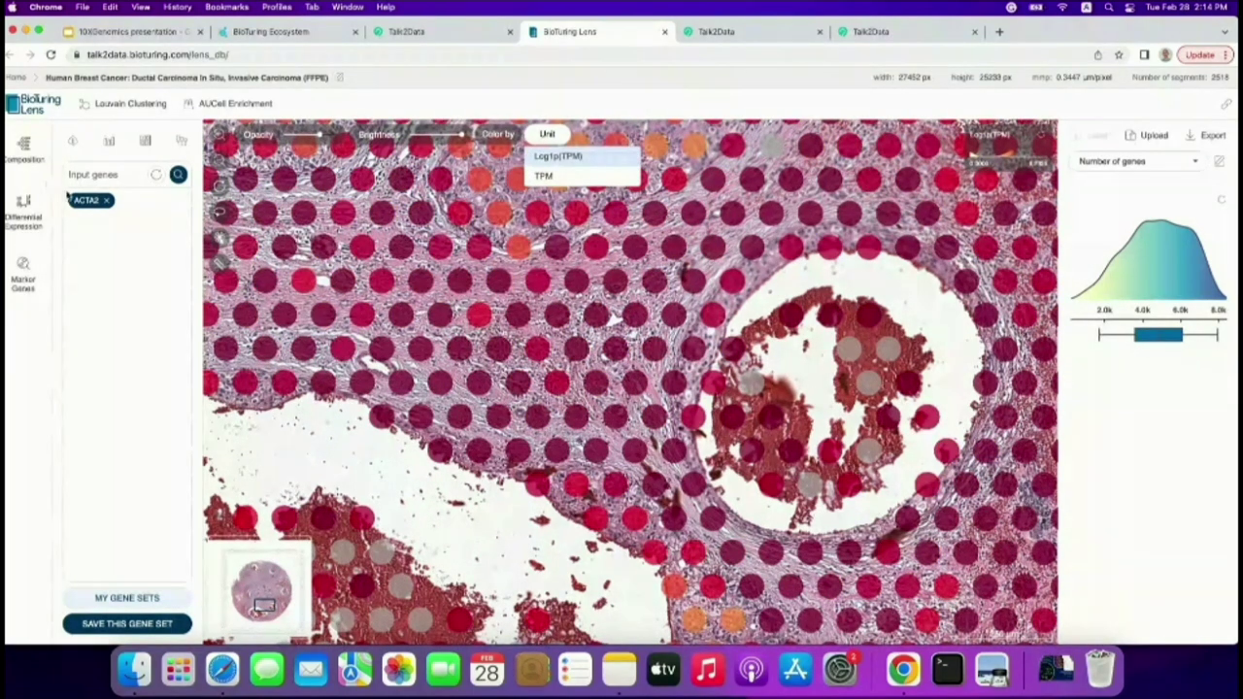
left_click(108, 201)
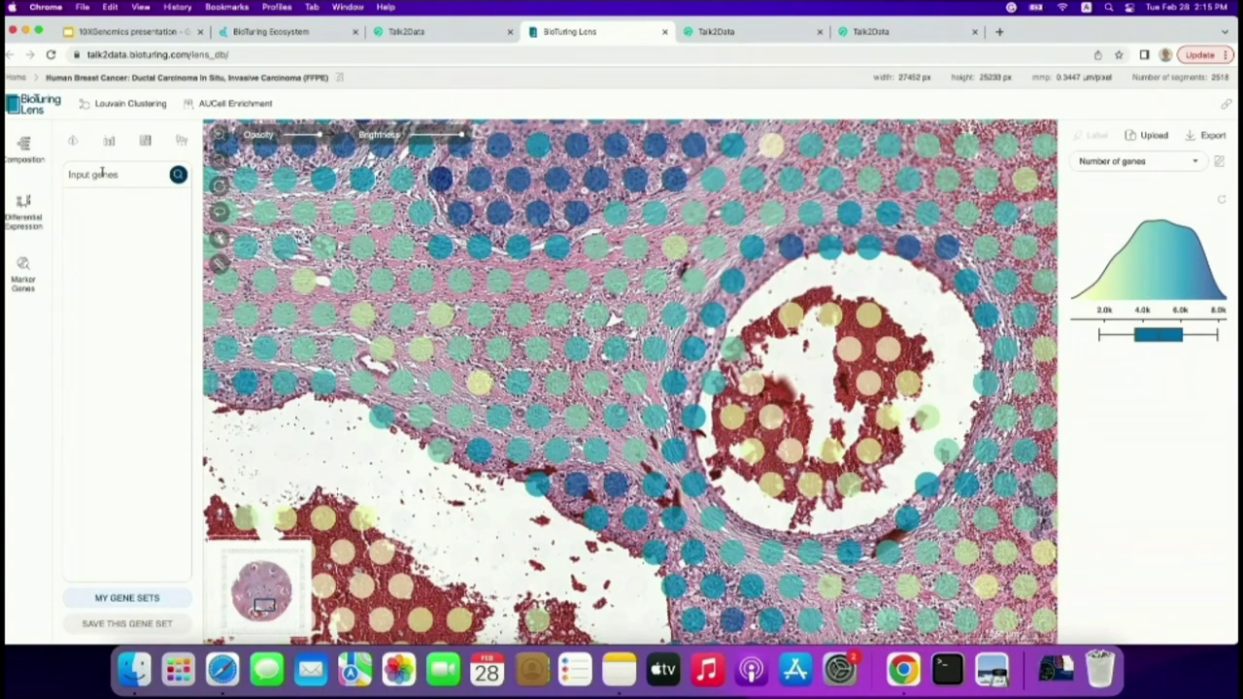
Colour the tissue spots by CD3D expression and recentre the view on the lower section.
left_click(101, 173)
type("CD3")
key("Return")
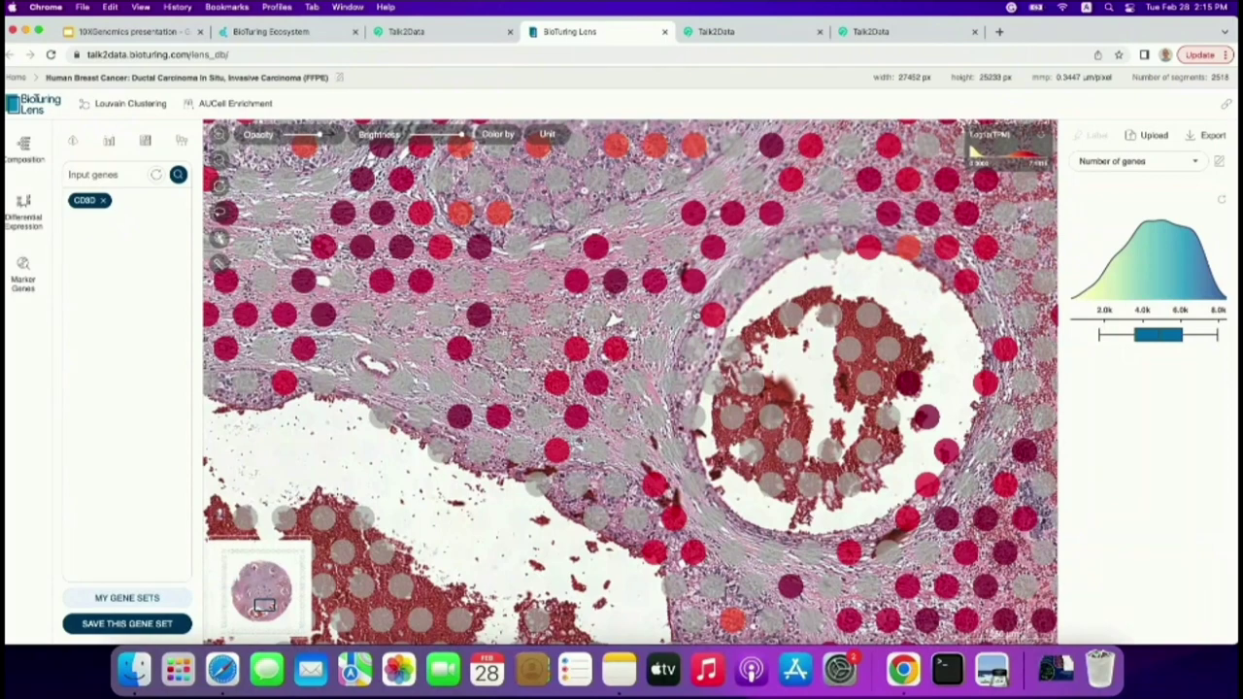
scroll(613, 318, "down", 5)
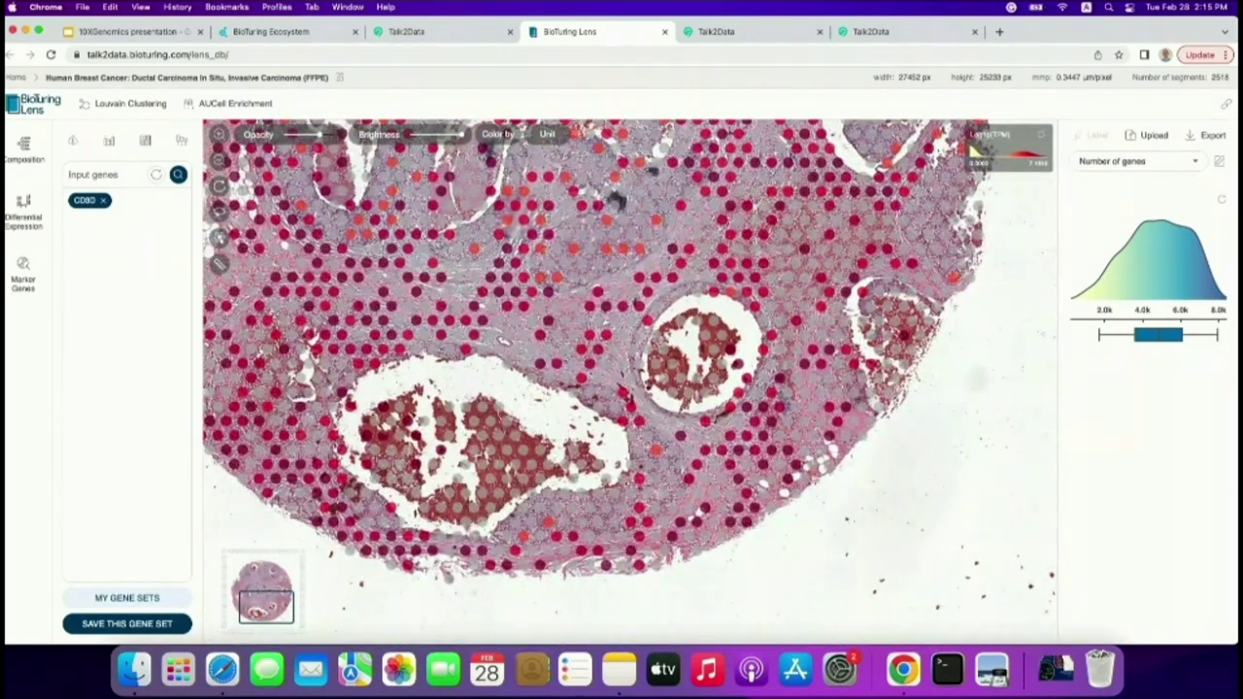
left_click_drag(412, 234, 483, 266)
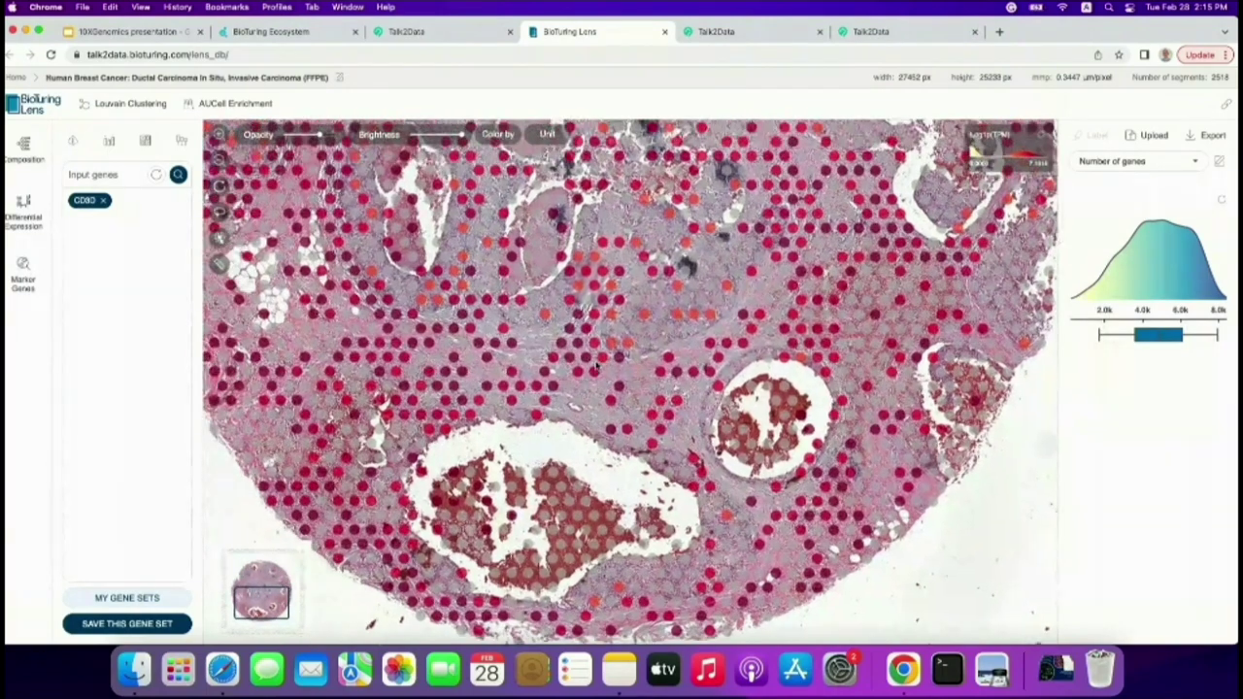
scroll(471, 254, "up", 3)
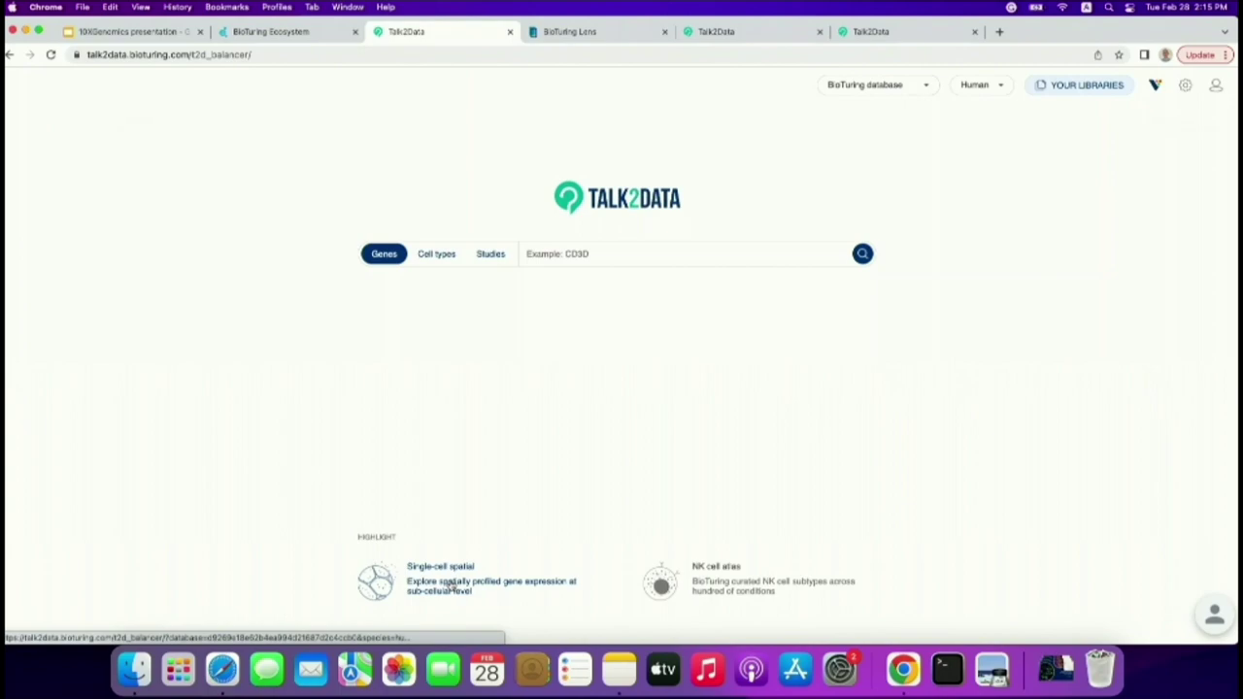
Open the In Situ Replicate 2 breast cancer study from the single-cell spatial datasets.
left_click(452, 583)
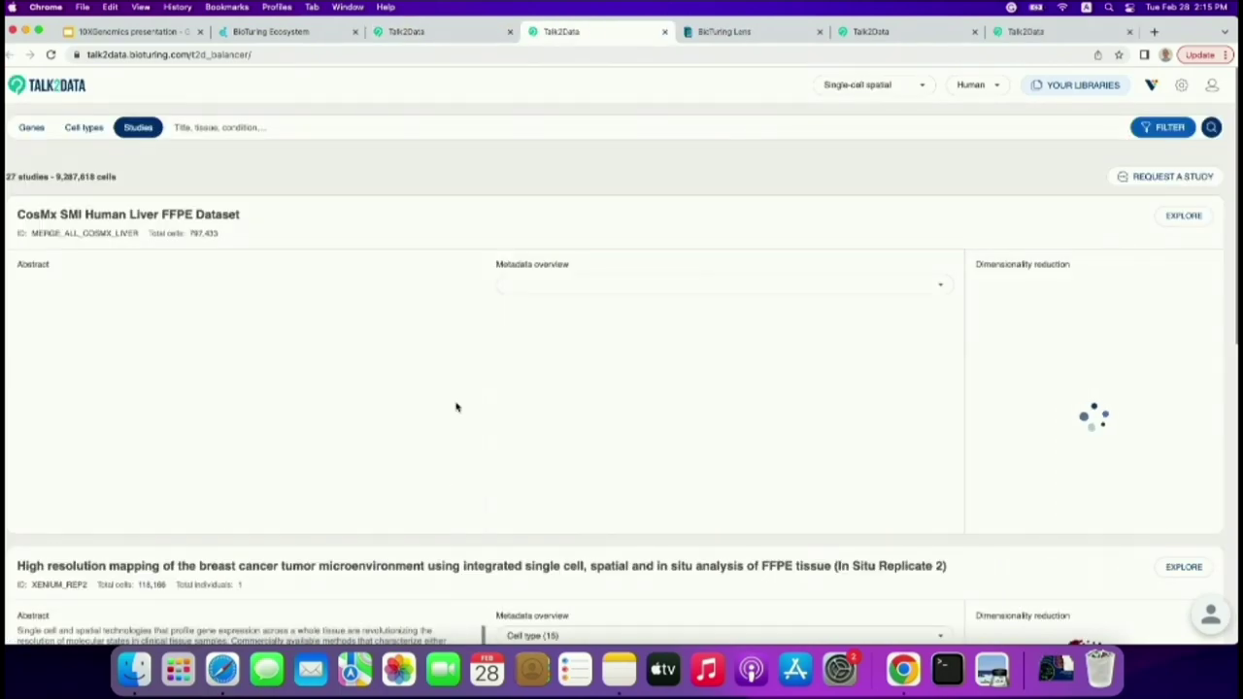
scroll(457, 398, "down", 5)
left_click(1182, 236)
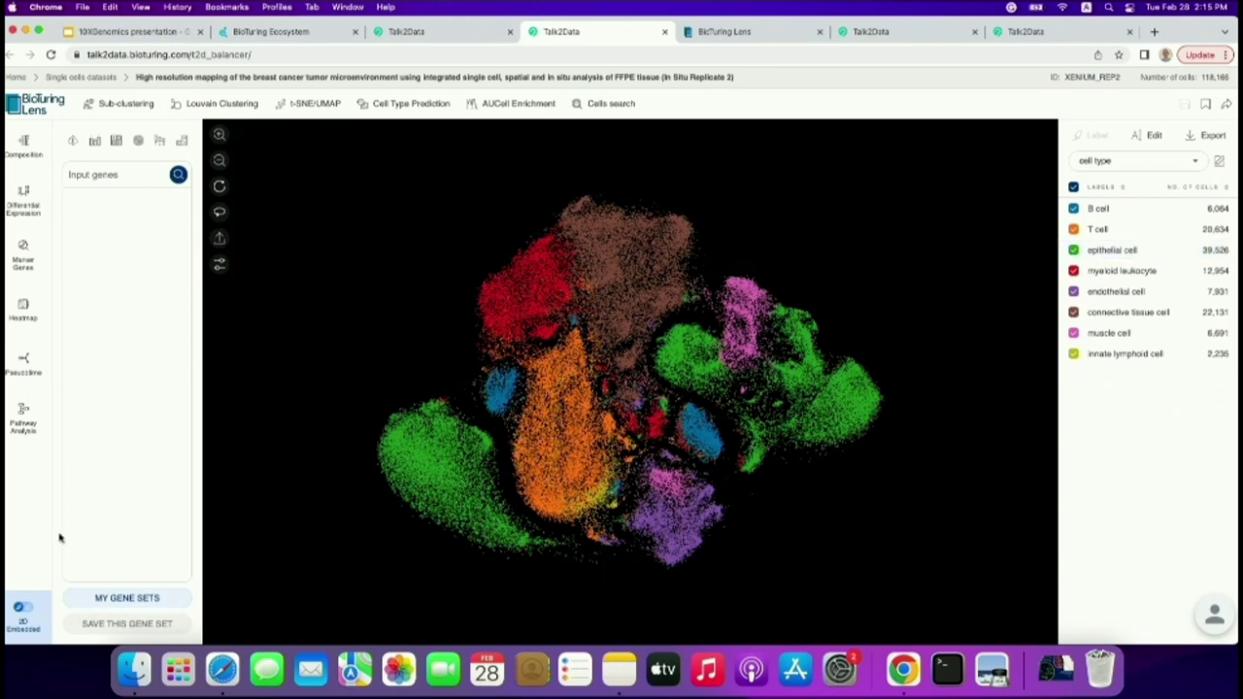
Switch XENIUM_REP2 to Image Analysis and zoom in and out on the tissue image.
left_click(32, 610)
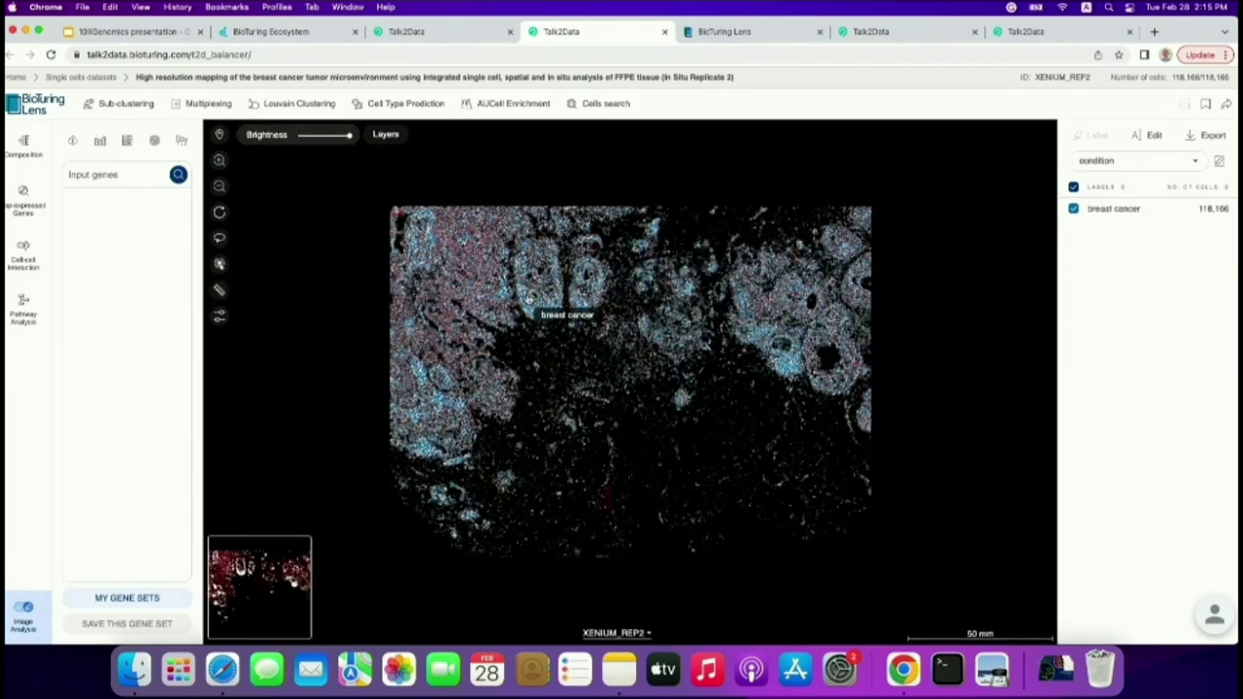
scroll(545, 297, "up", 5)
scroll(529, 302, "down", 5)
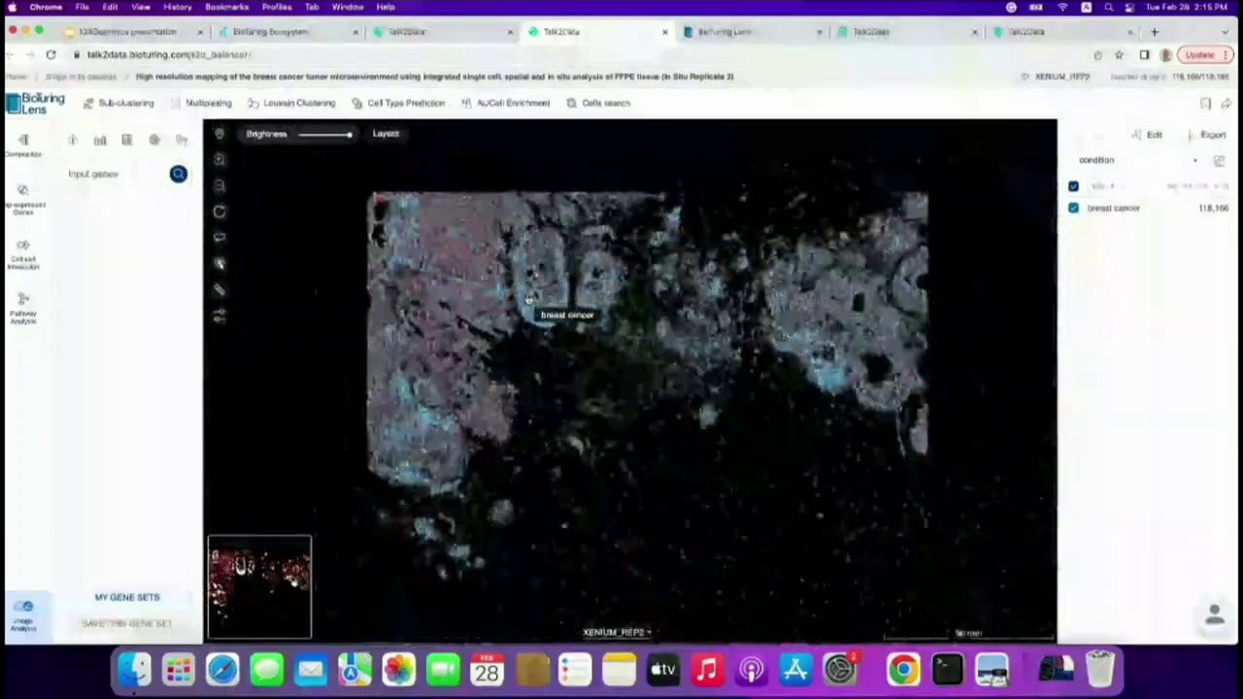